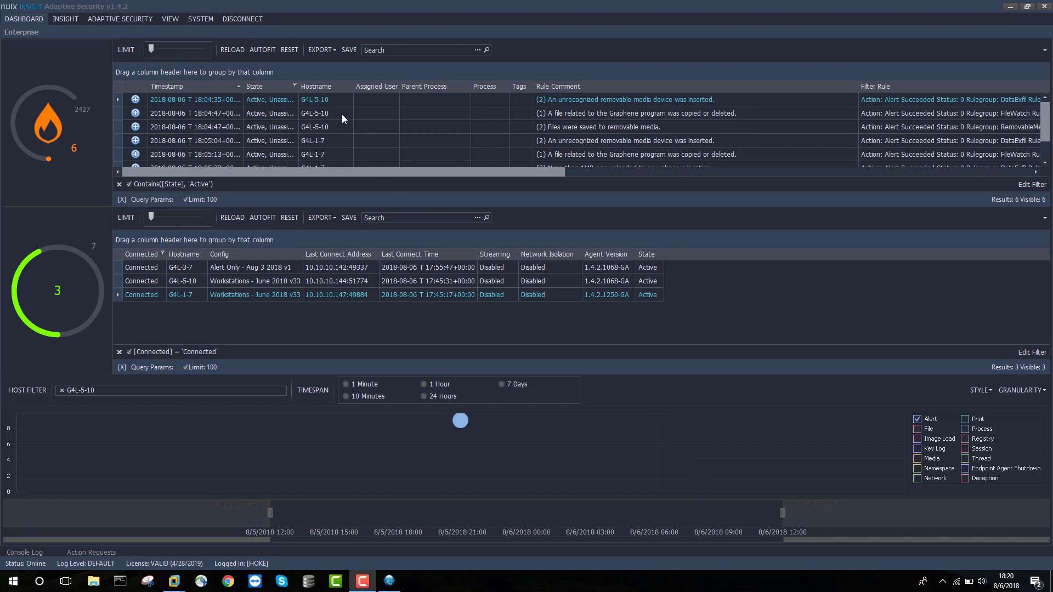
- Select all six active alerts and give them a new triage status, leaving 0 active alerts
left_click(335, 101)
scroll(354, 116, "down", 1)
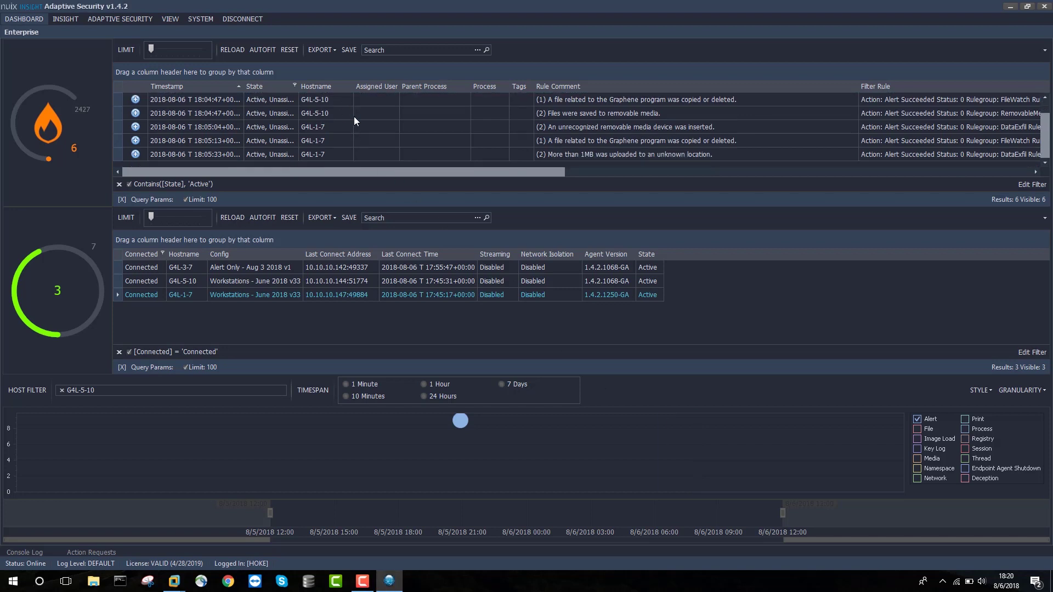
left_click(341, 155, "shift")
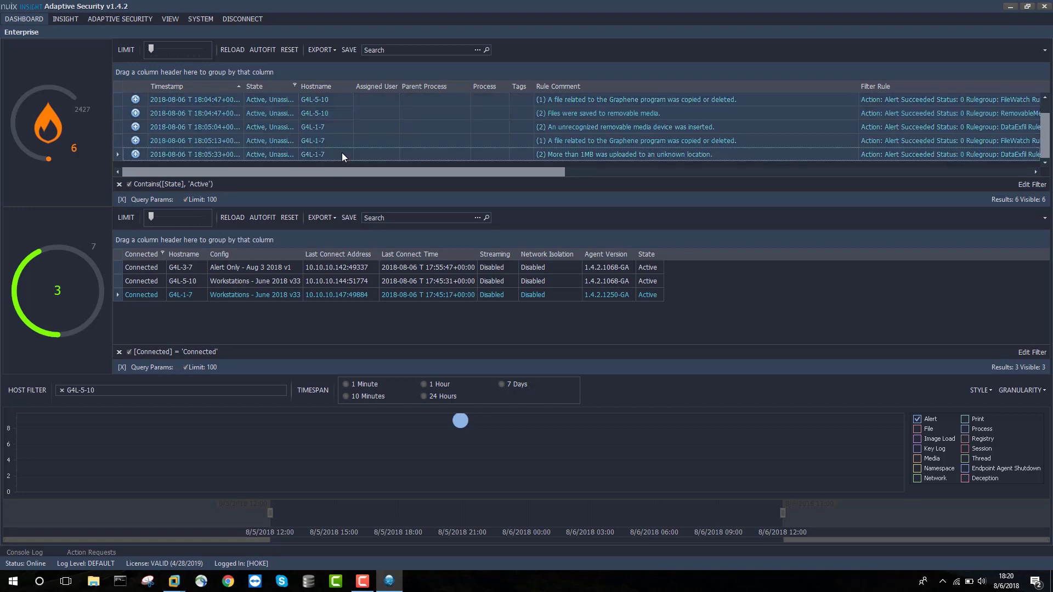
scroll(341, 155, "up", 1)
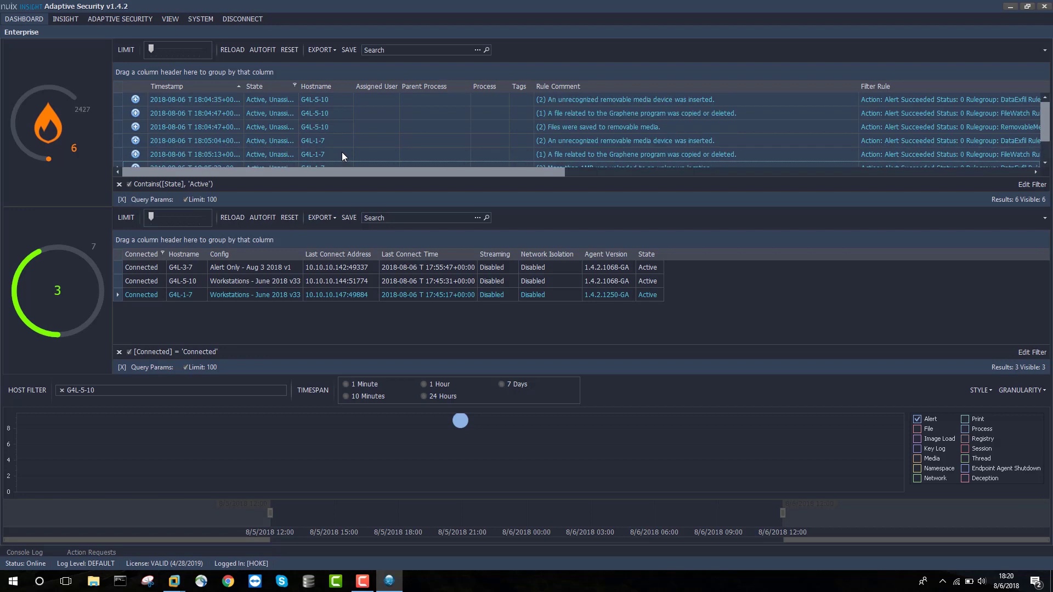
right_click(326, 113)
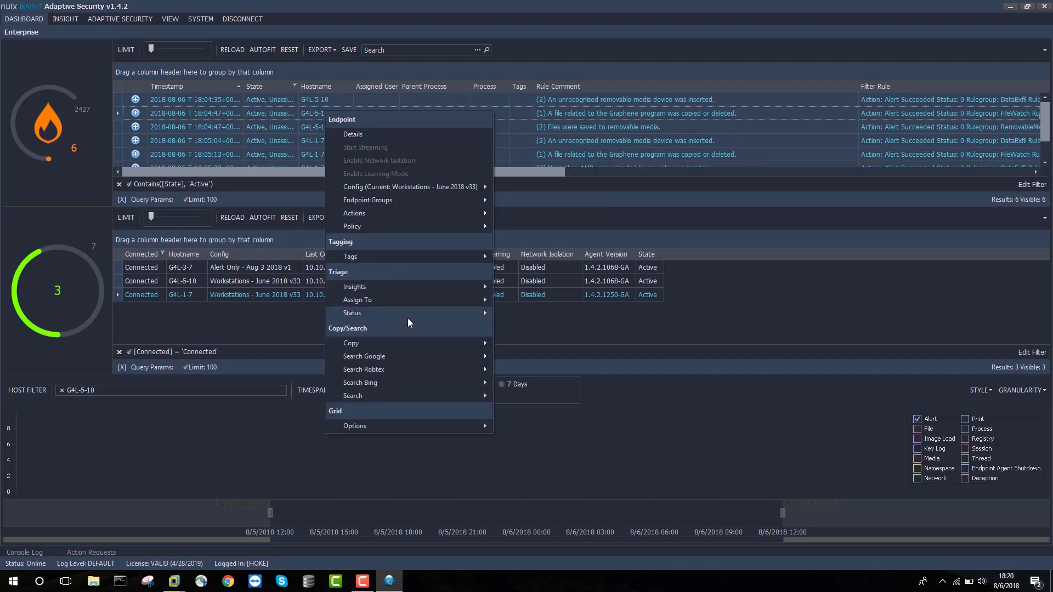
mouse_move(442, 314)
left_click(533, 375)
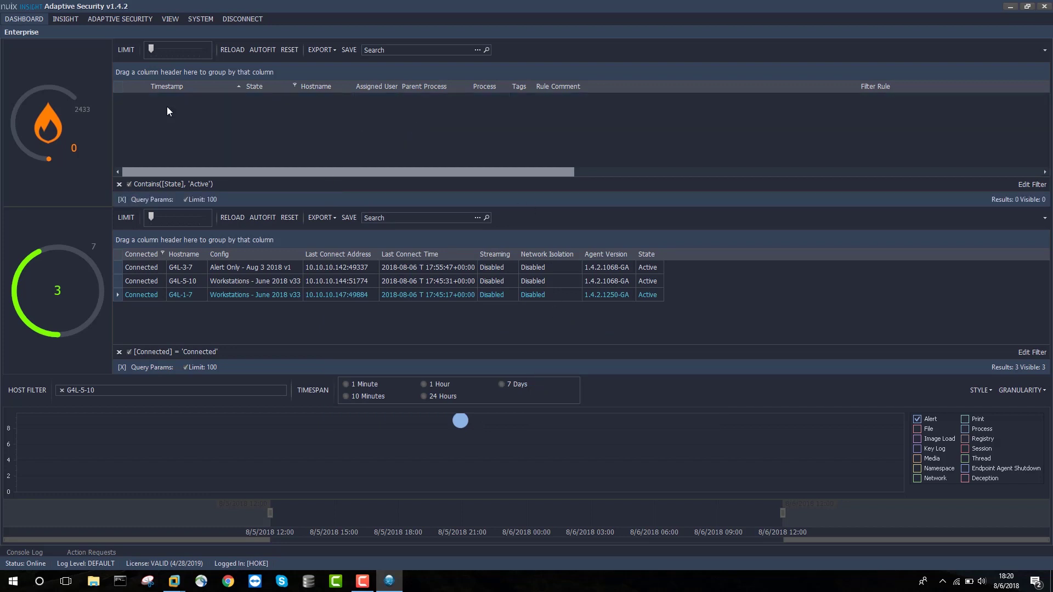
- Open the Network behaviors in Insight Explorer and enter 172.217.7.228 as the search term
left_click(64, 18)
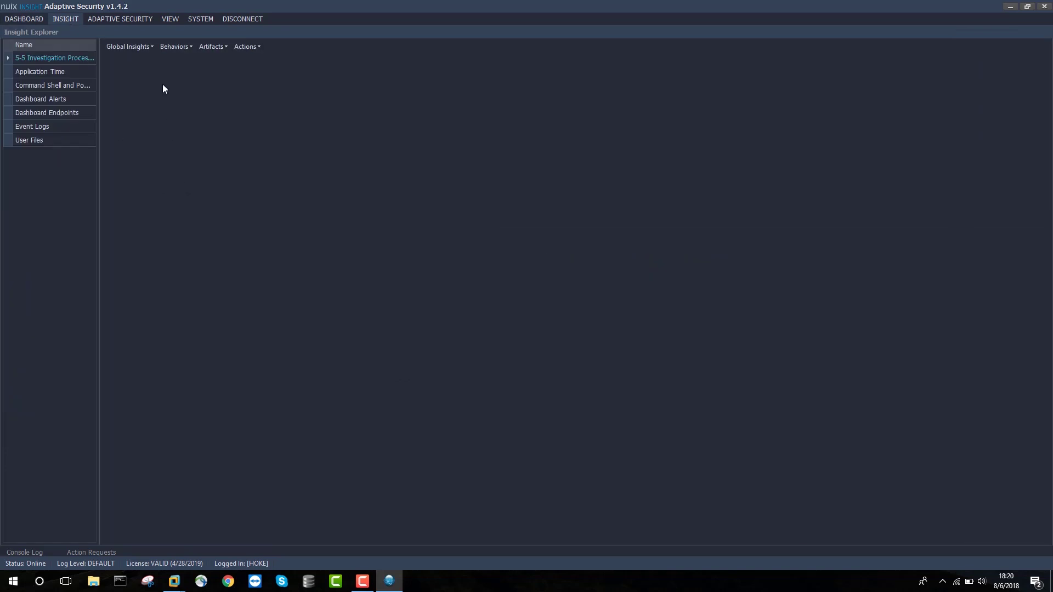
left_click(172, 46)
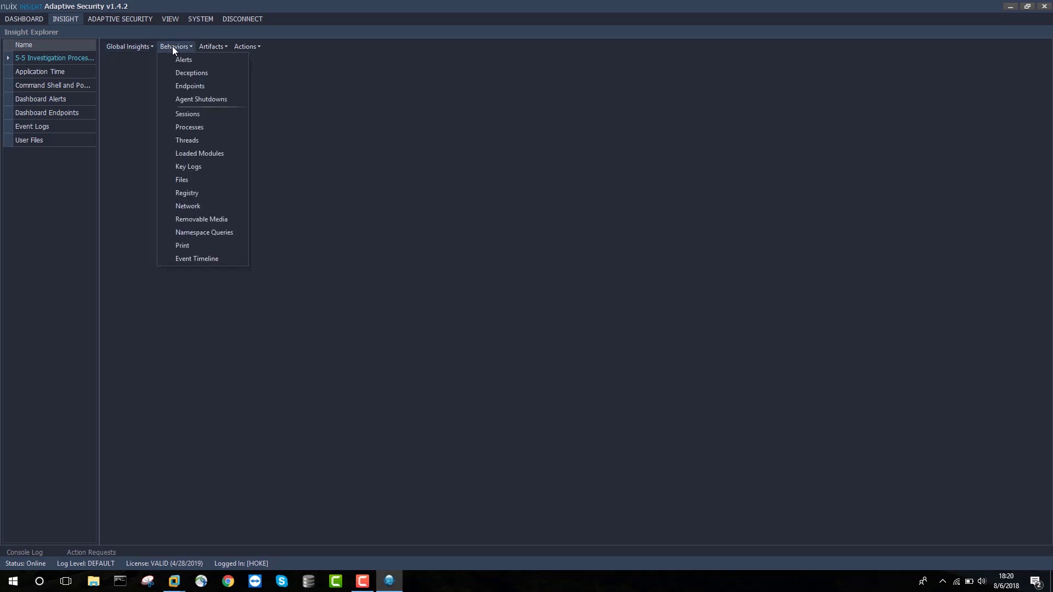
left_click(202, 204)
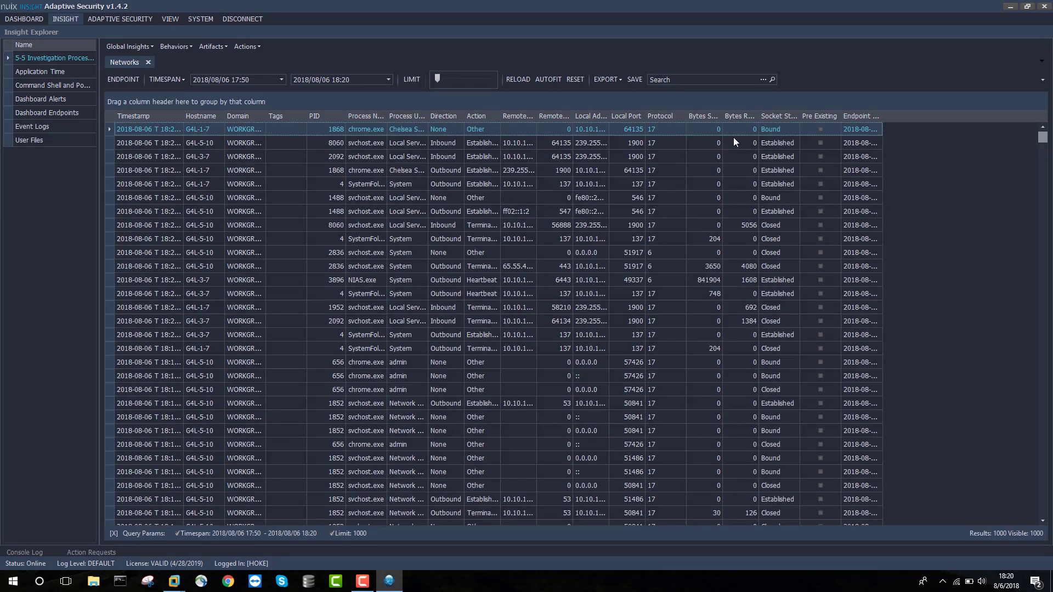
left_click(689, 77)
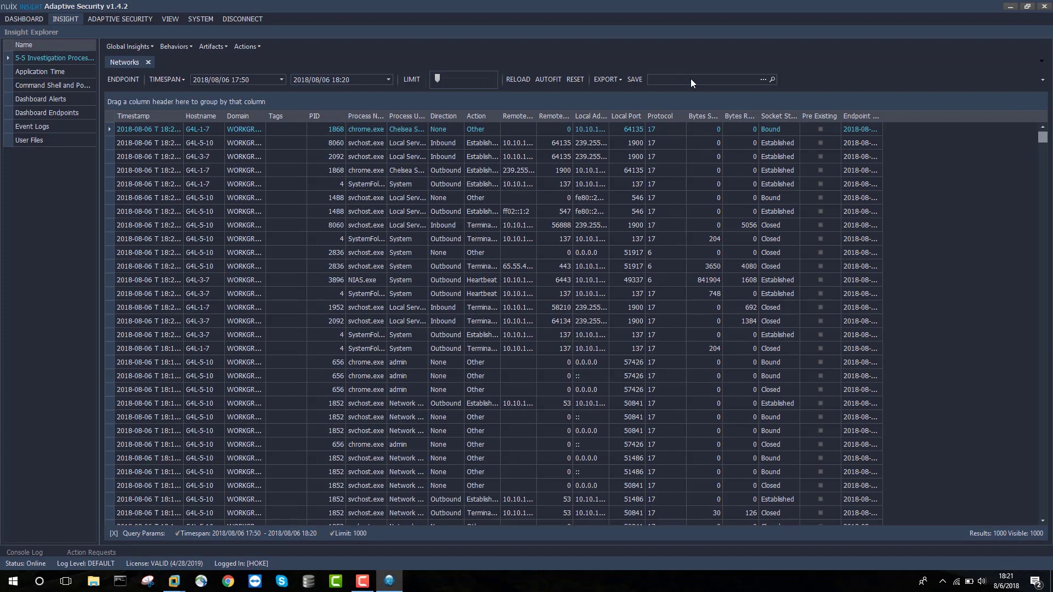
type("172.217.7.228")
- Search network events for 172.217.7.228 with the timespan set to None
left_click(169, 83)
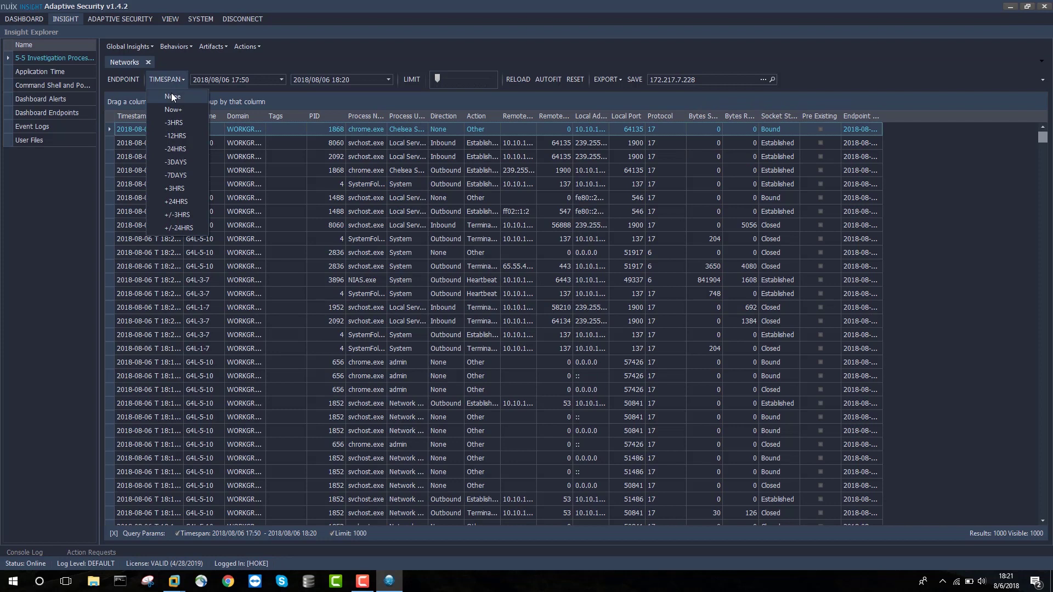
left_click(171, 93)
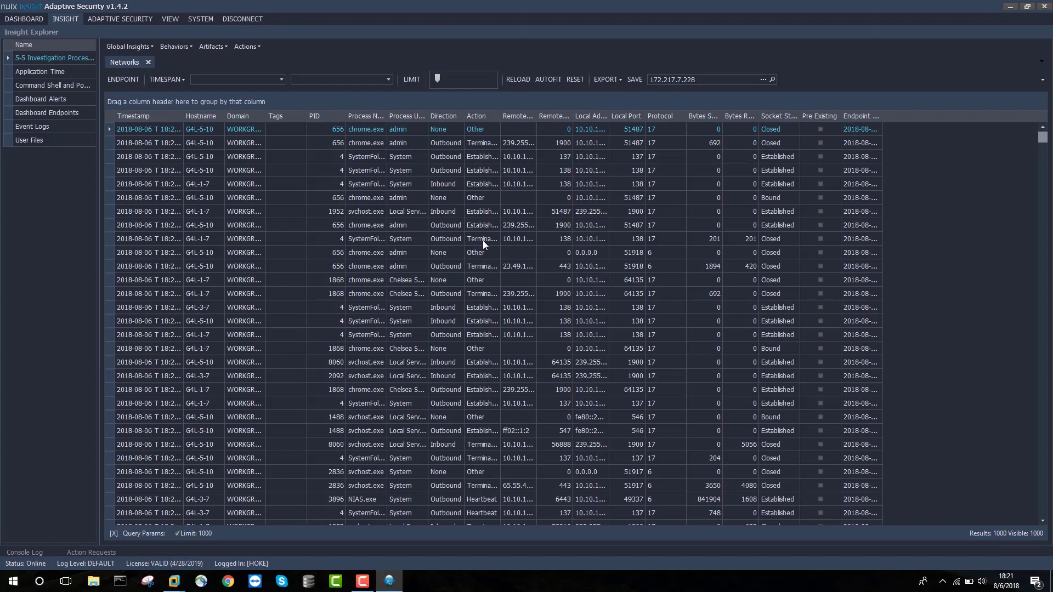
left_click(773, 80)
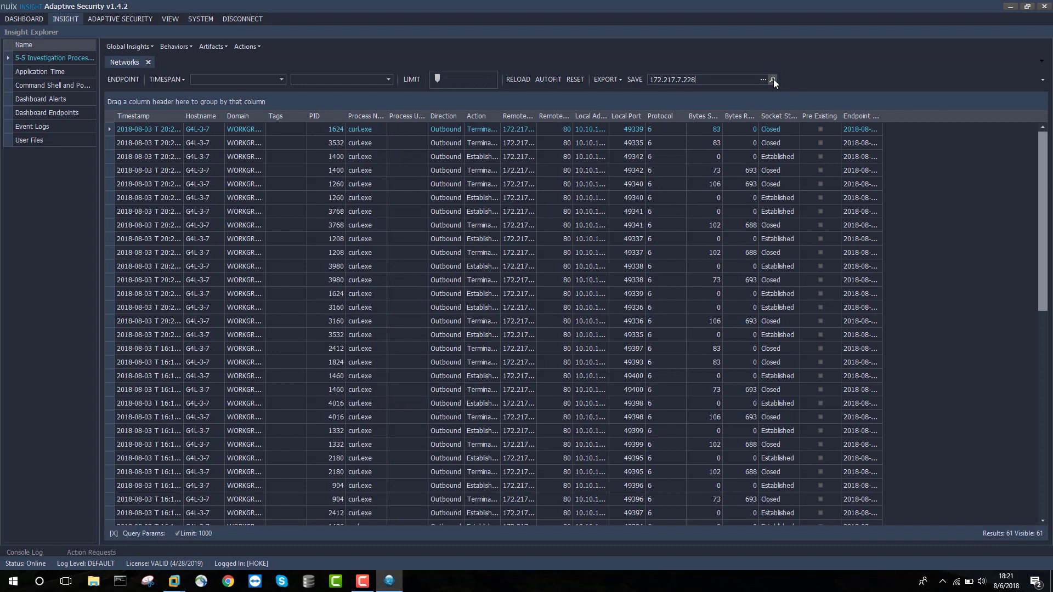
- Autofit the columns and review the 61 connections, mostly outbound curl.exe traffic
left_click(551, 79)
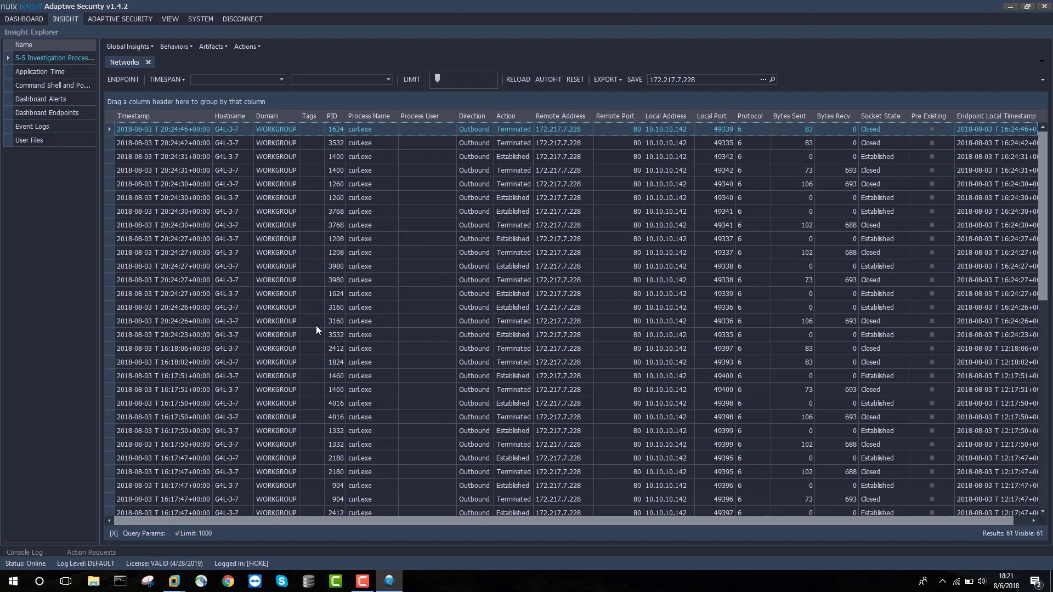
scroll(309, 316, "down", 10)
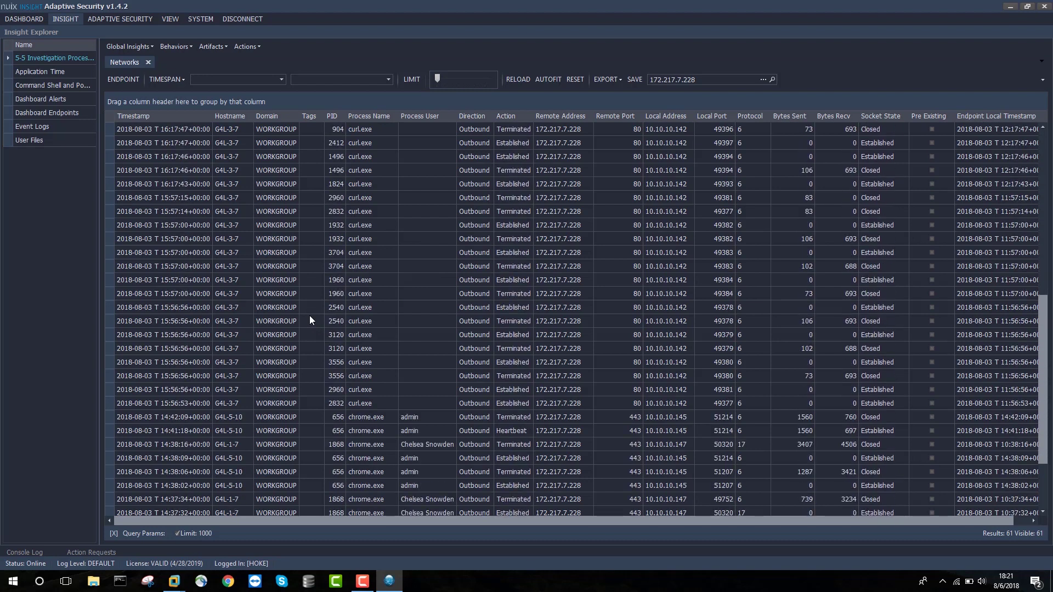
scroll(306, 317, "up", 8)
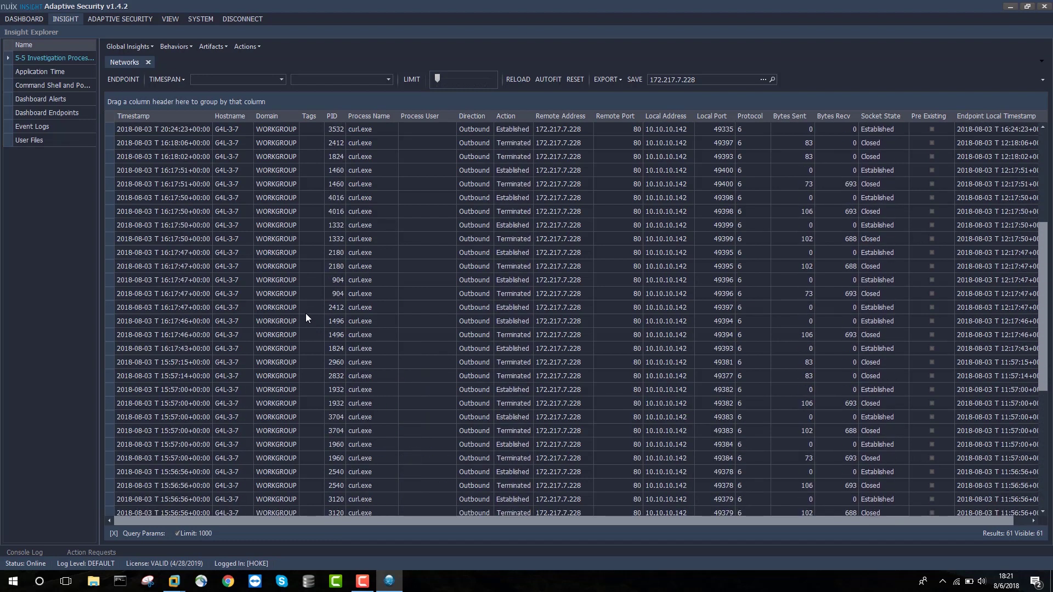
scroll(339, 304, "down", 7)
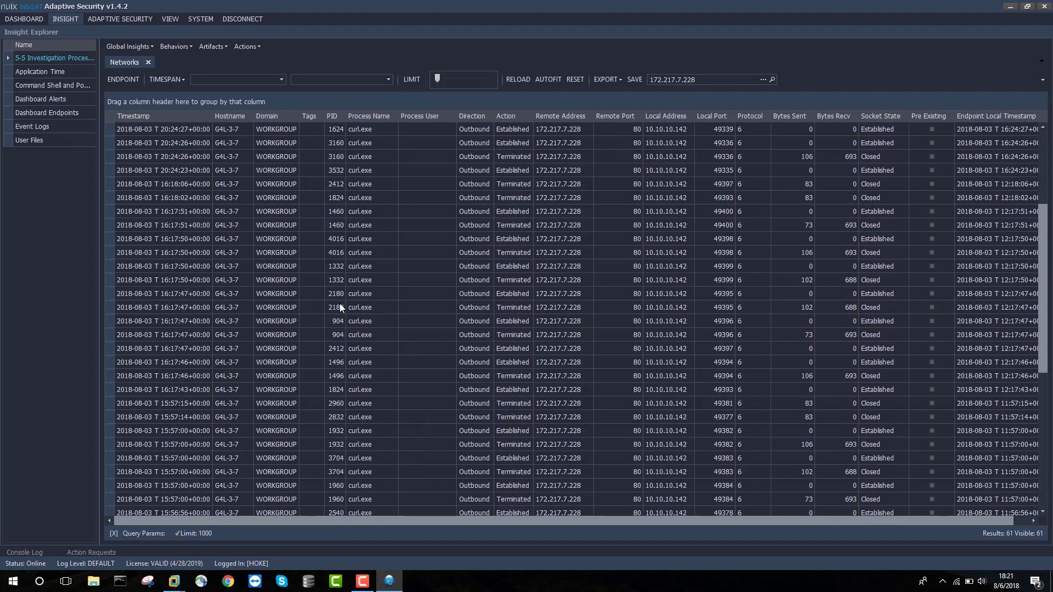
scroll(340, 304, "down", 2)
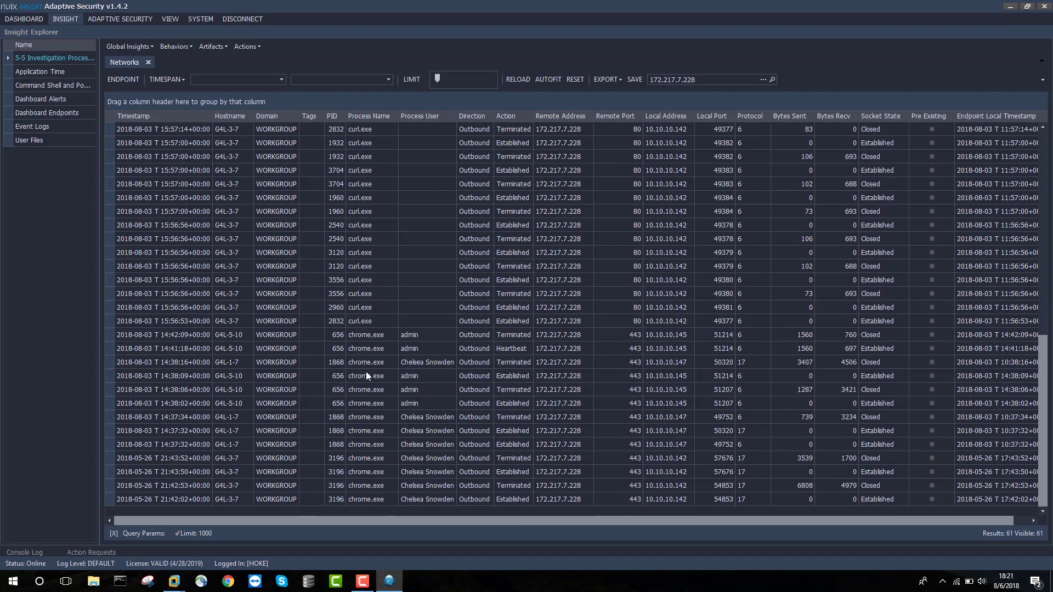
scroll(249, 350, "up", 11)
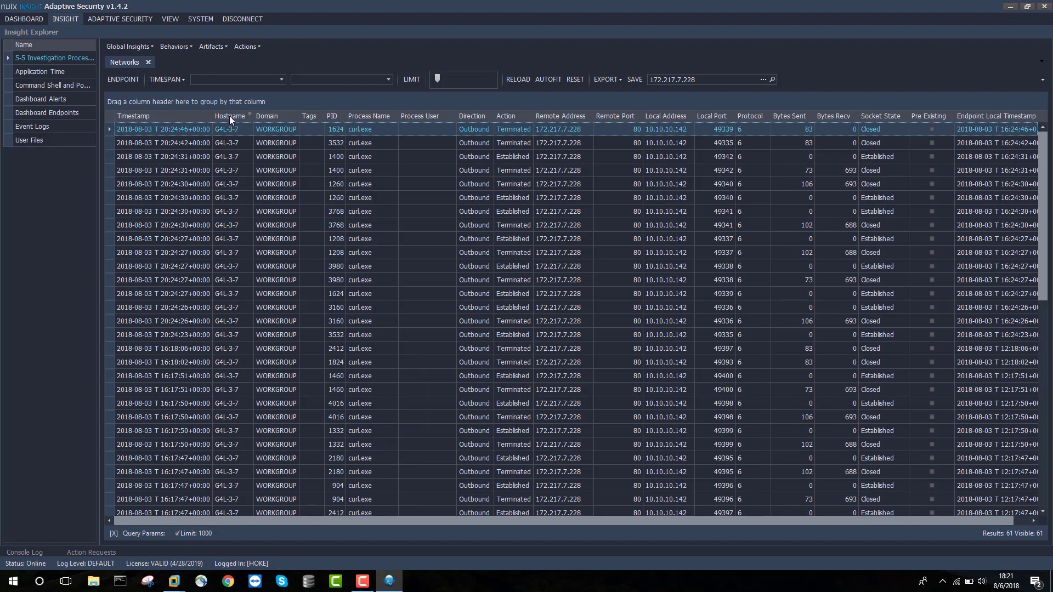
- Group events by Hostname and Process Name, expand the three host groups, then ungroup Hostname
left_click_drag(234, 106, 234, 108)
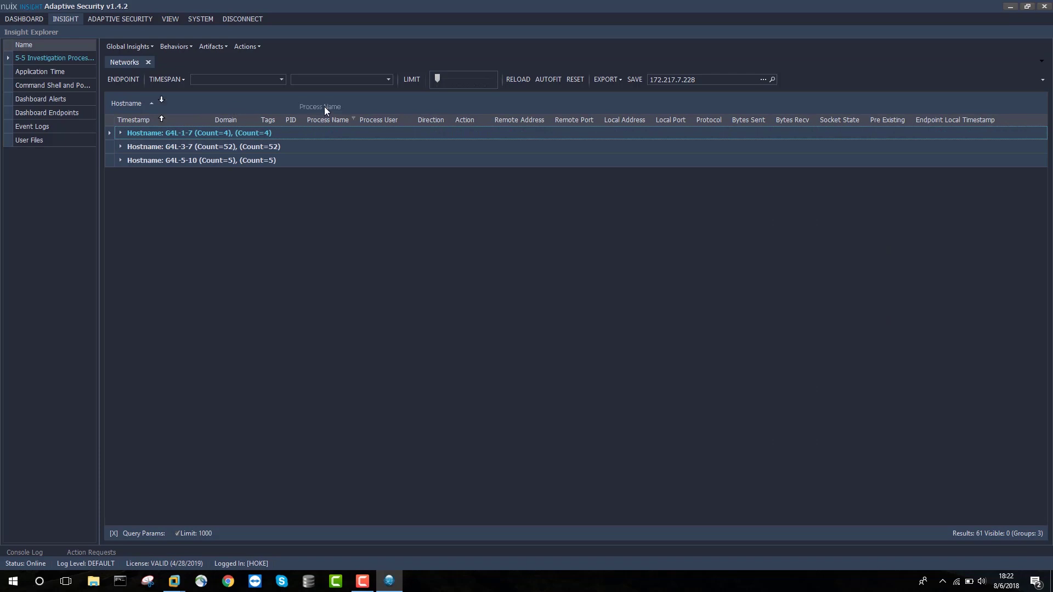
left_click_drag(325, 107, 324, 106)
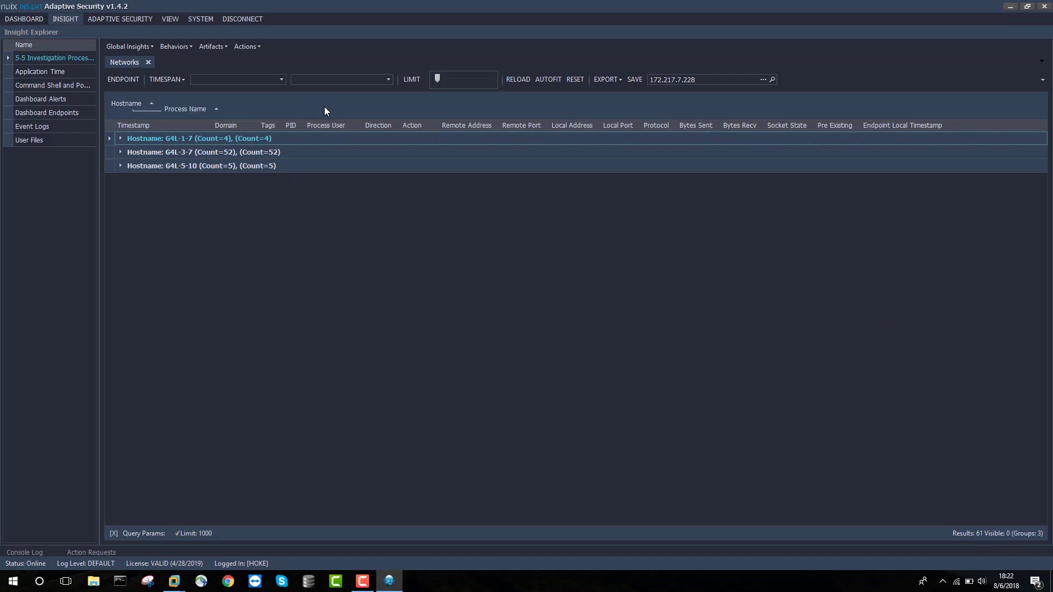
left_click(120, 139)
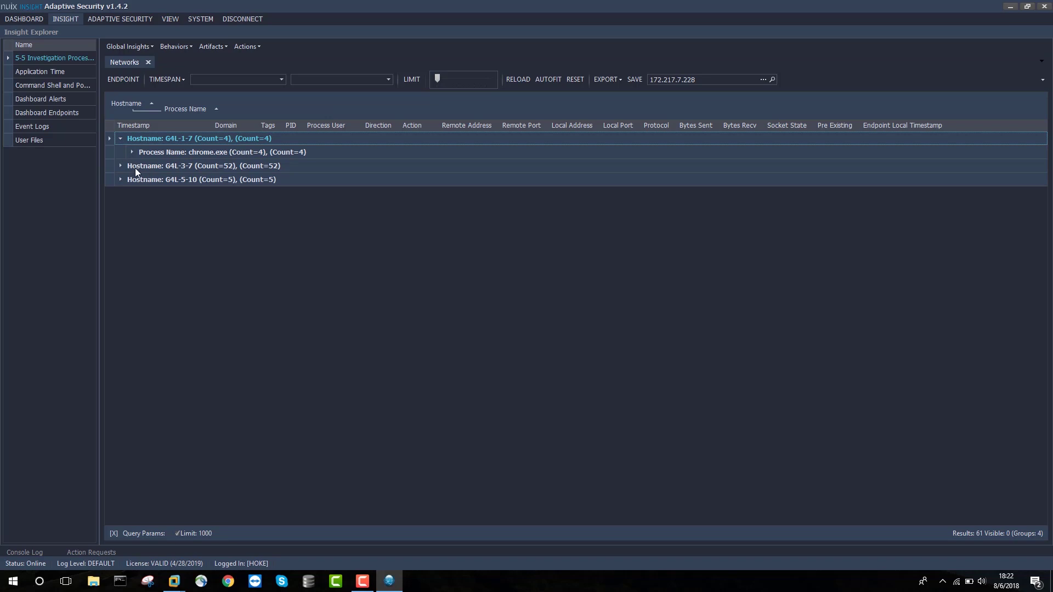
left_click(120, 166)
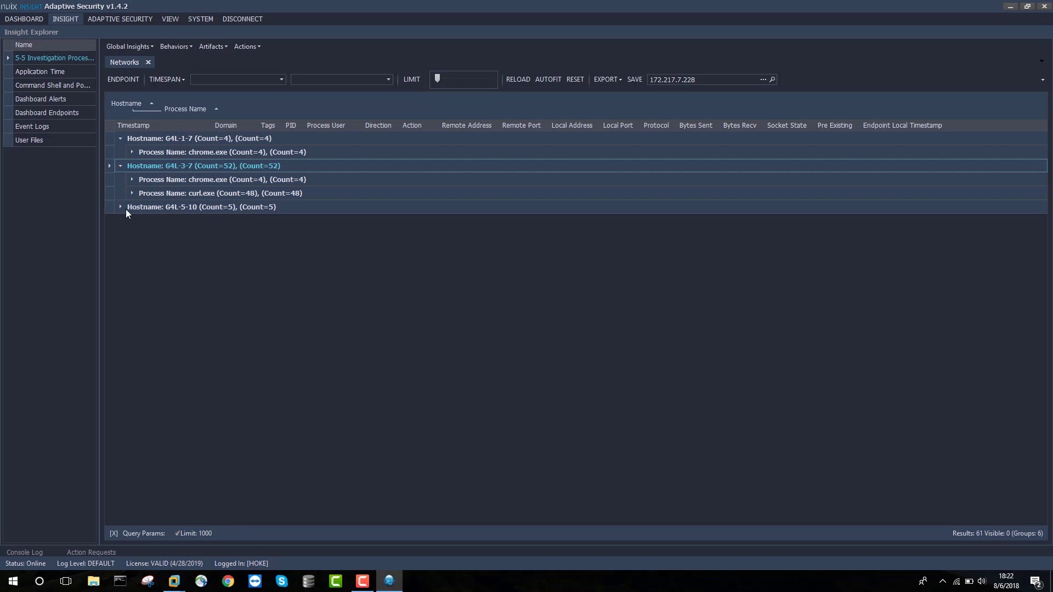
left_click(121, 207)
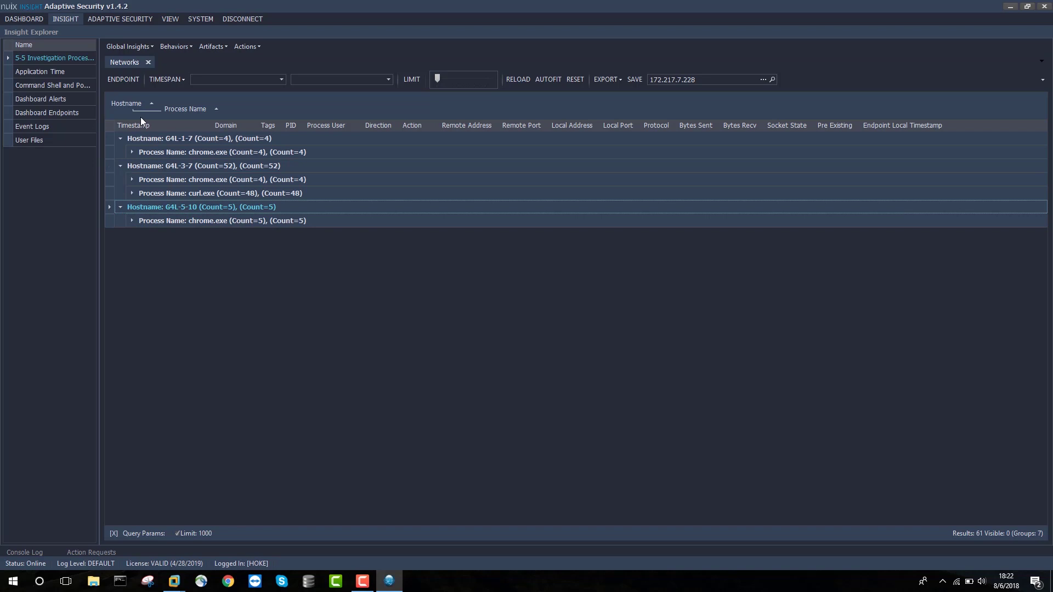
left_click_drag(128, 103, 344, 120)
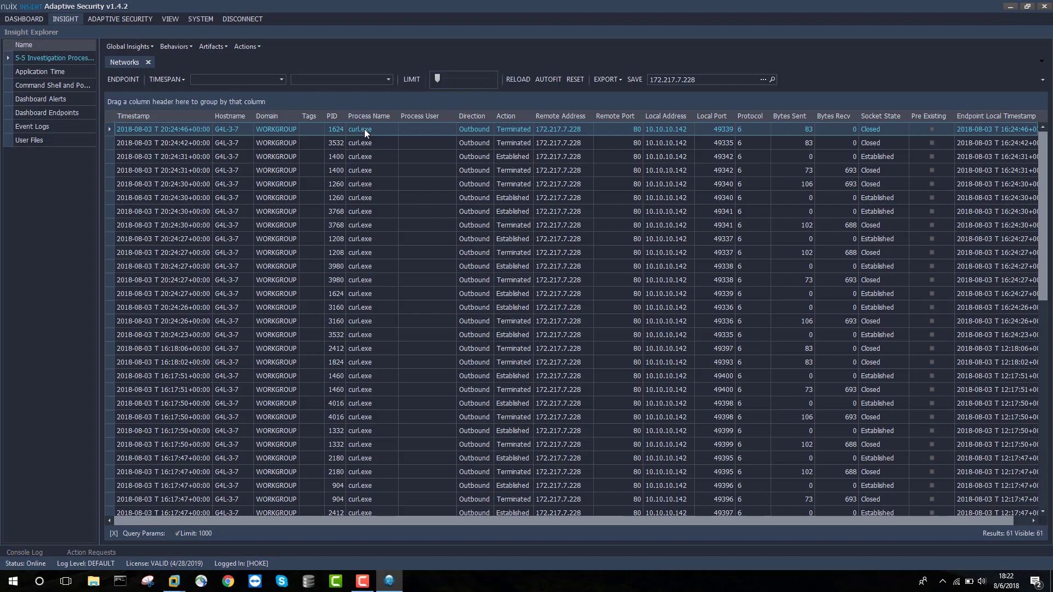
- Pivot from the first curl.exe network event to its related Processes insight
right_click(364, 128)
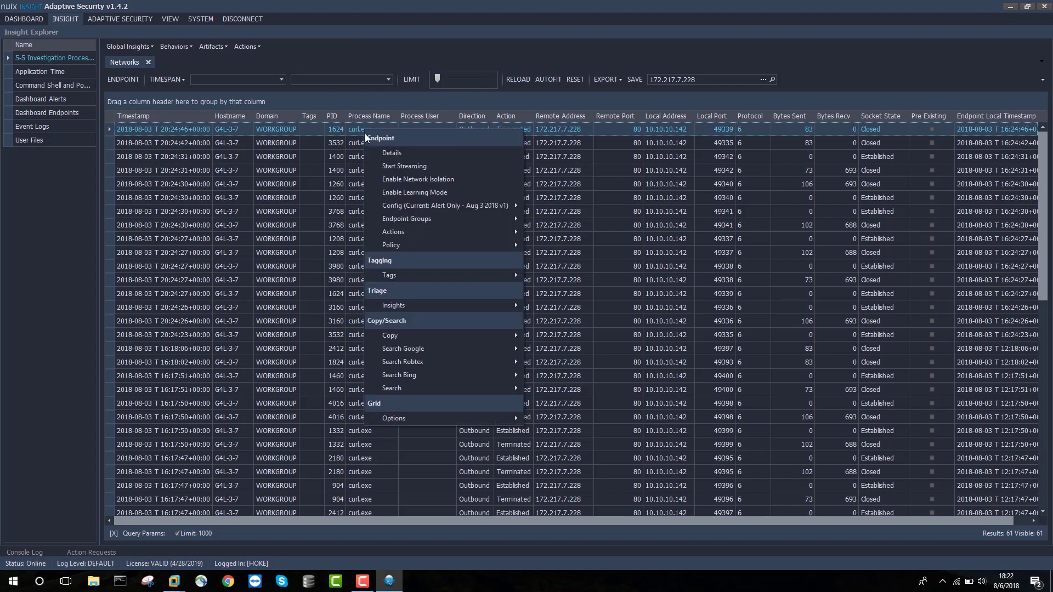
mouse_move(419, 304)
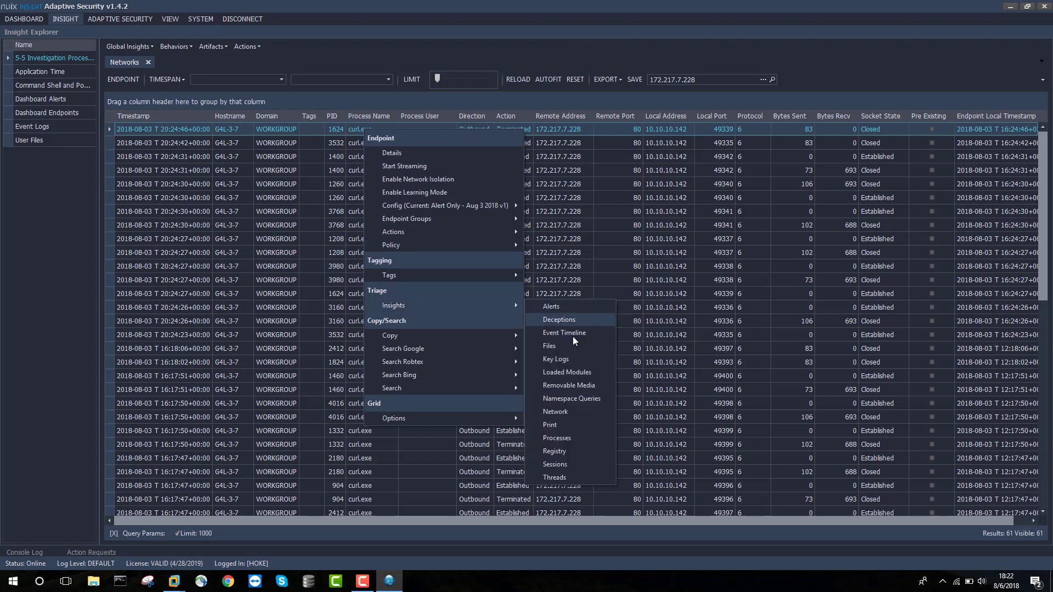
left_click(577, 437)
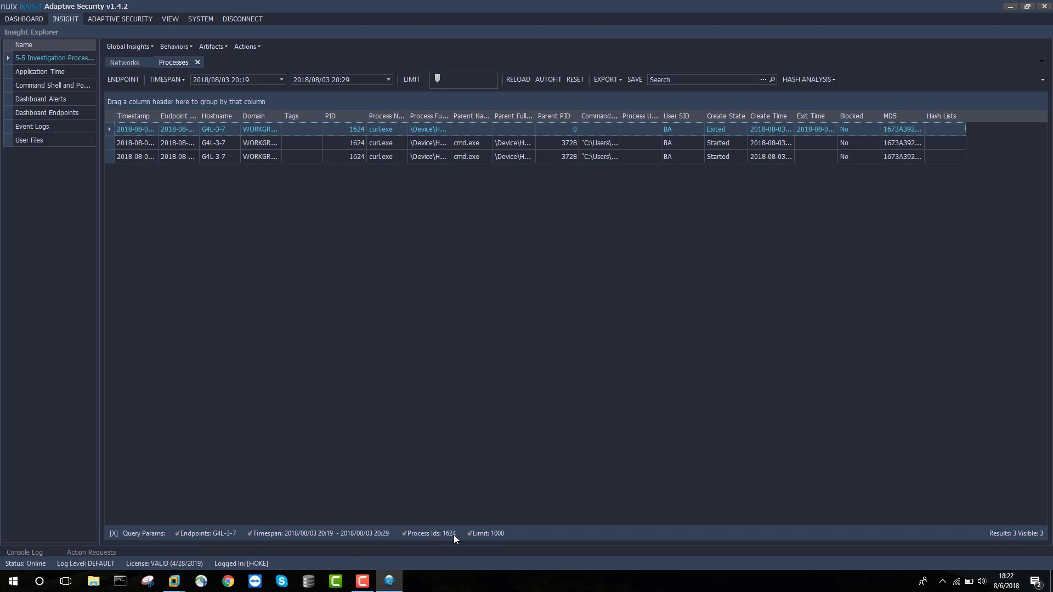
- Sort process records oldest first, autofit columns, and move Parent Name next to PID
left_click(141, 116)
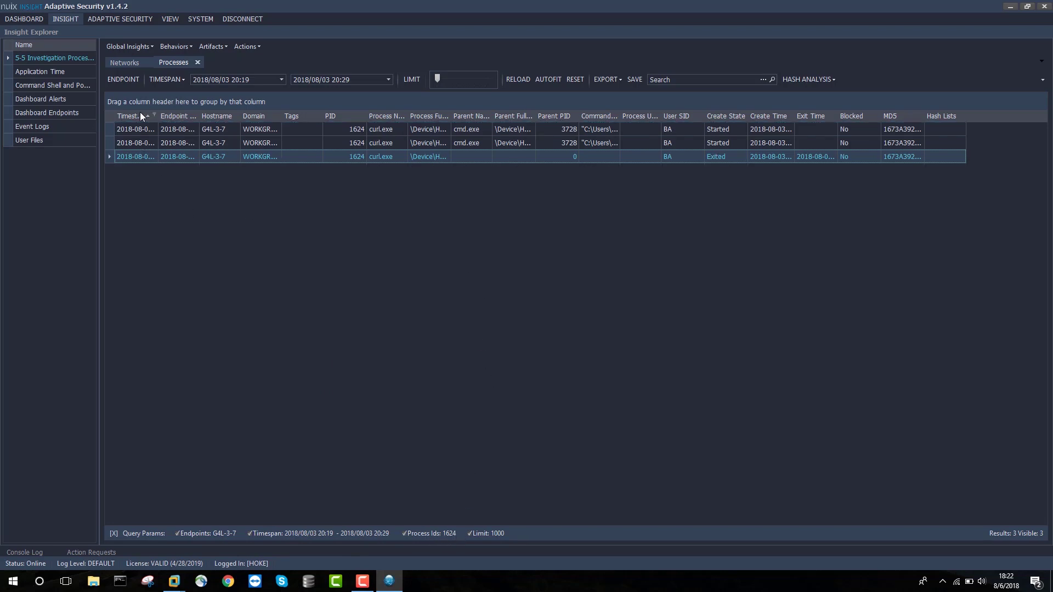
left_click(546, 79)
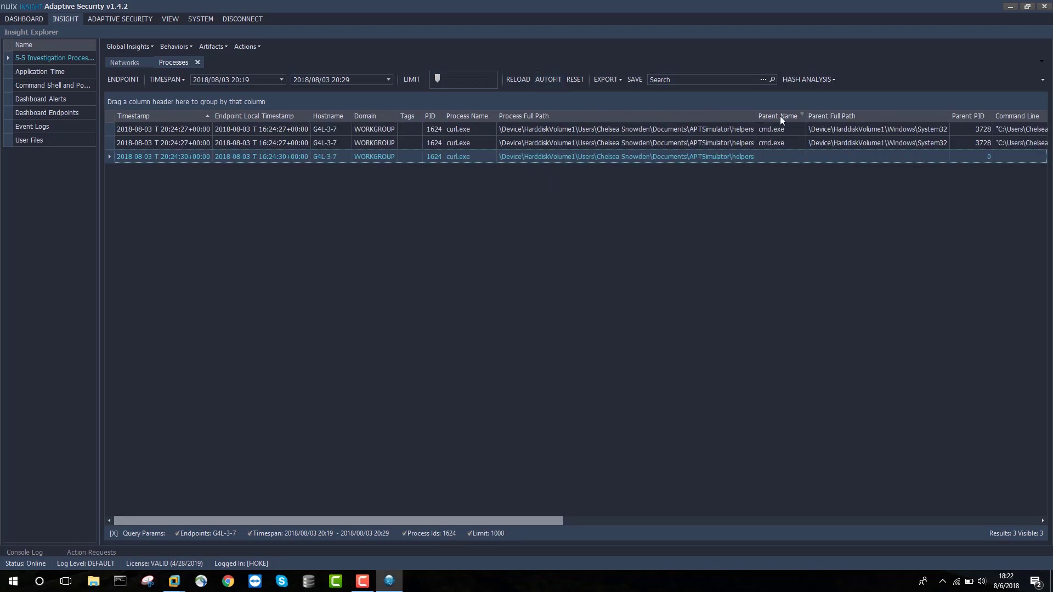
left_click_drag(779, 116, 449, 129)
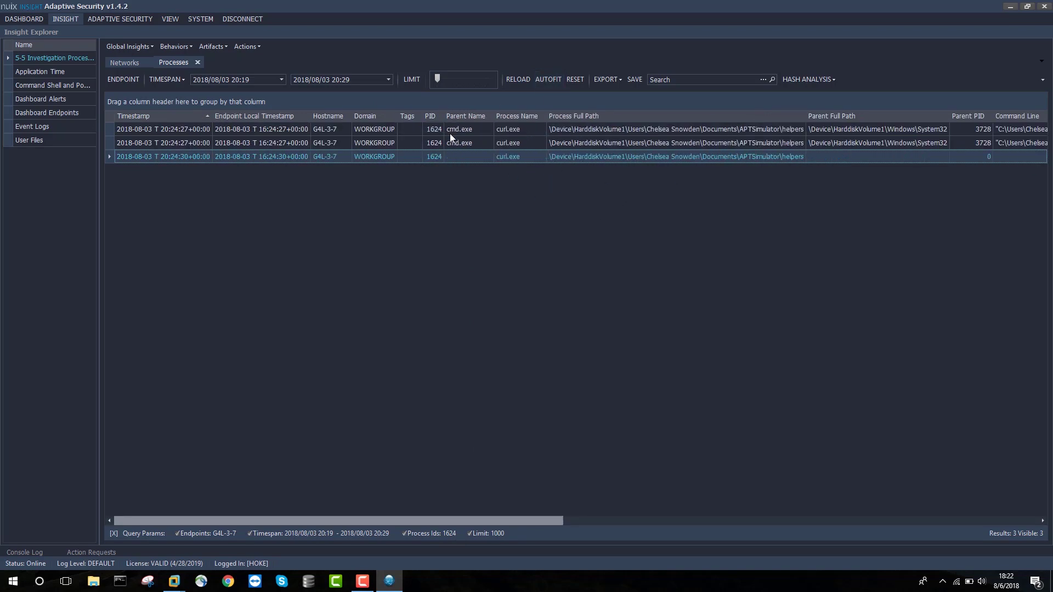
left_click(505, 130)
left_click_drag(481, 518, 582, 520)
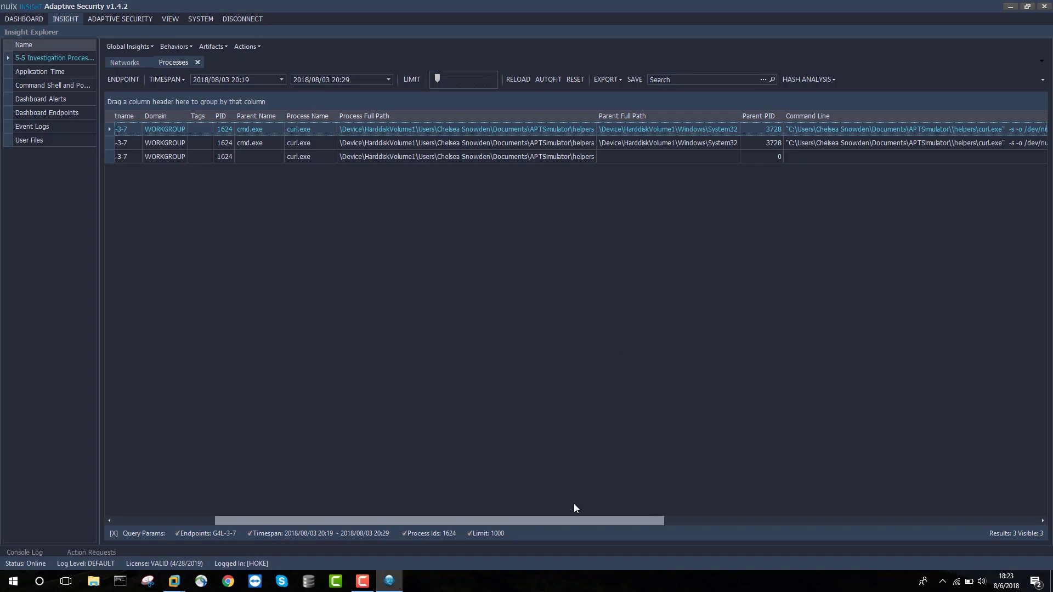
left_click_drag(576, 519, 725, 521)
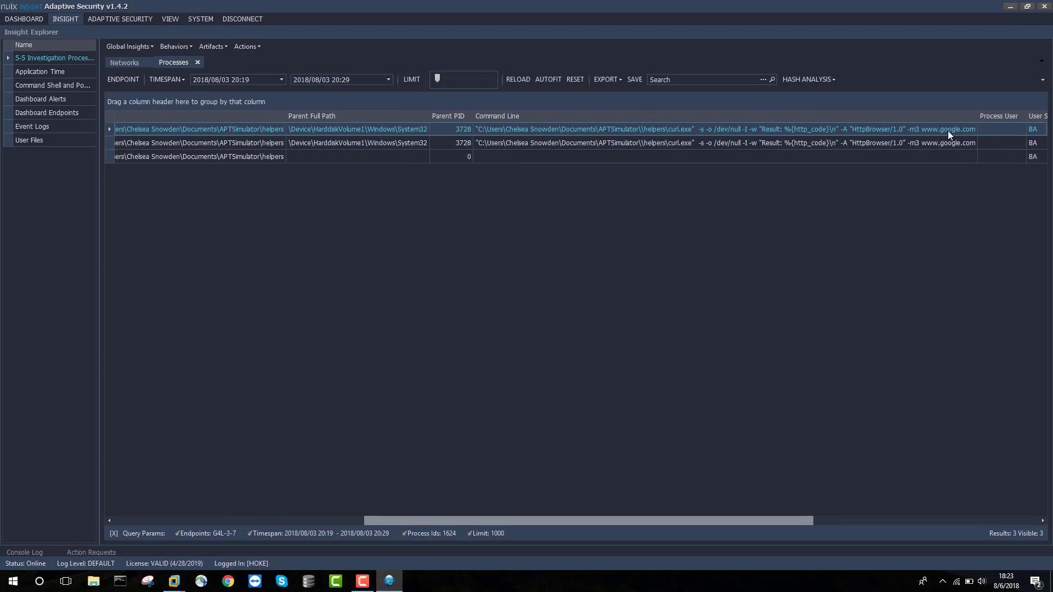
left_click_drag(561, 524, 241, 530)
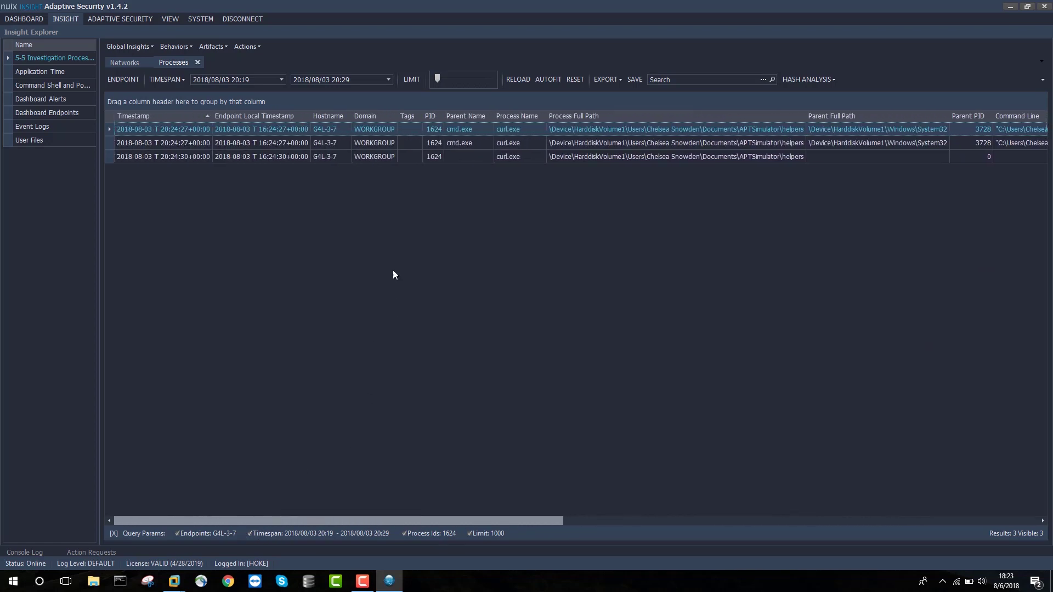
- Pivot from the cmd.exe parent process cell to the Files insight for PID 1624
right_click(456, 129)
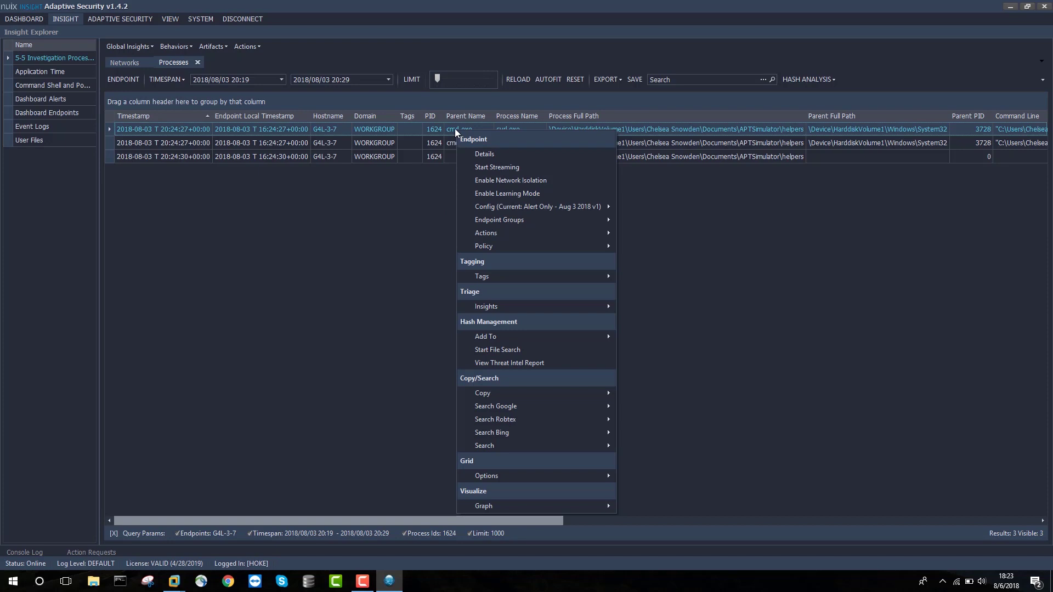
mouse_move(564, 310)
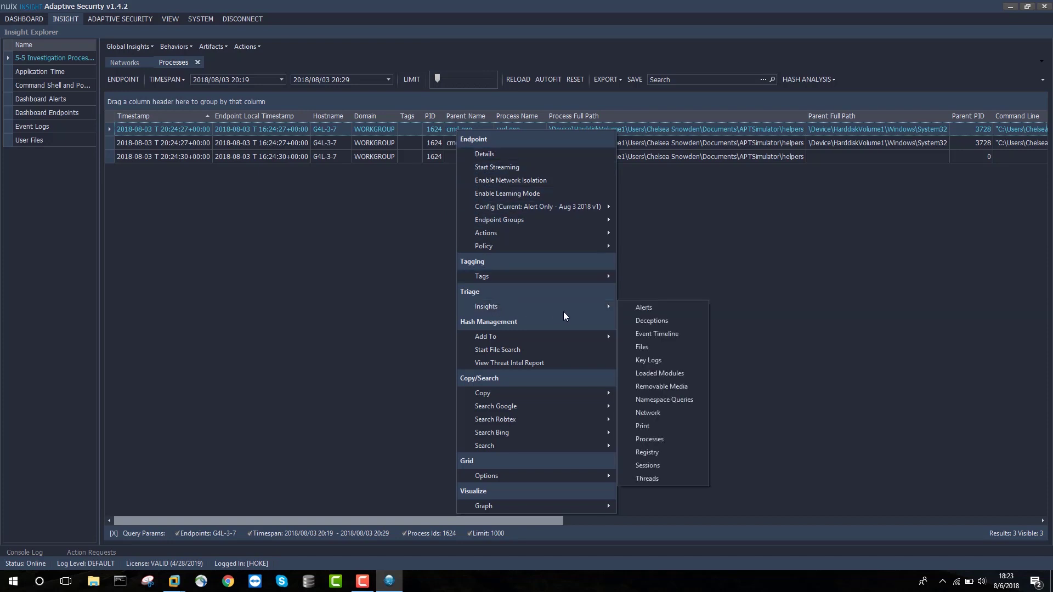
left_click(655, 345)
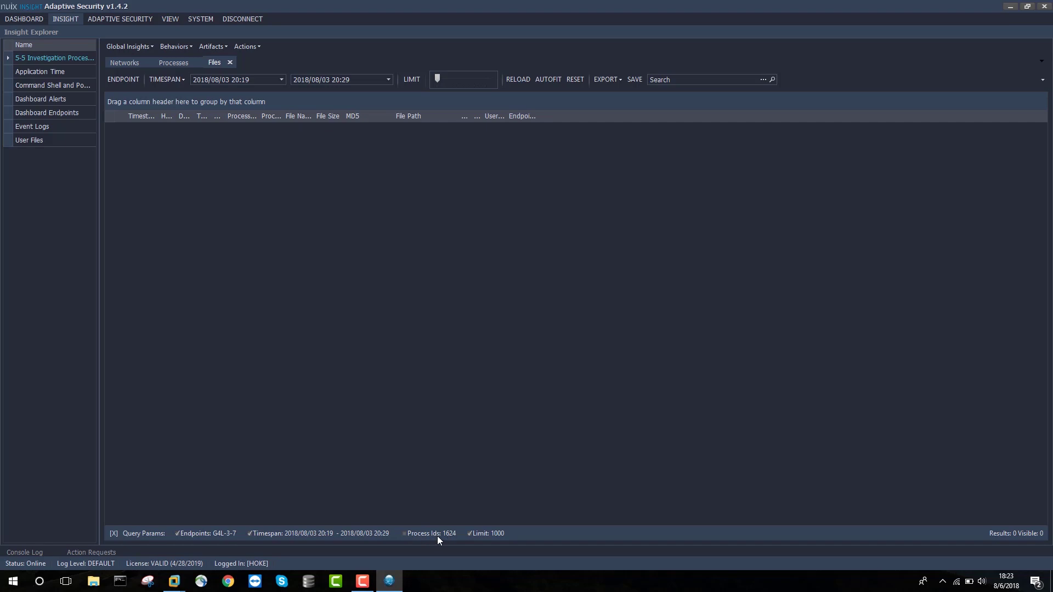
- Reload the Files query to get 470 records, autofit columns, and scroll to the file paths
left_click(522, 78)
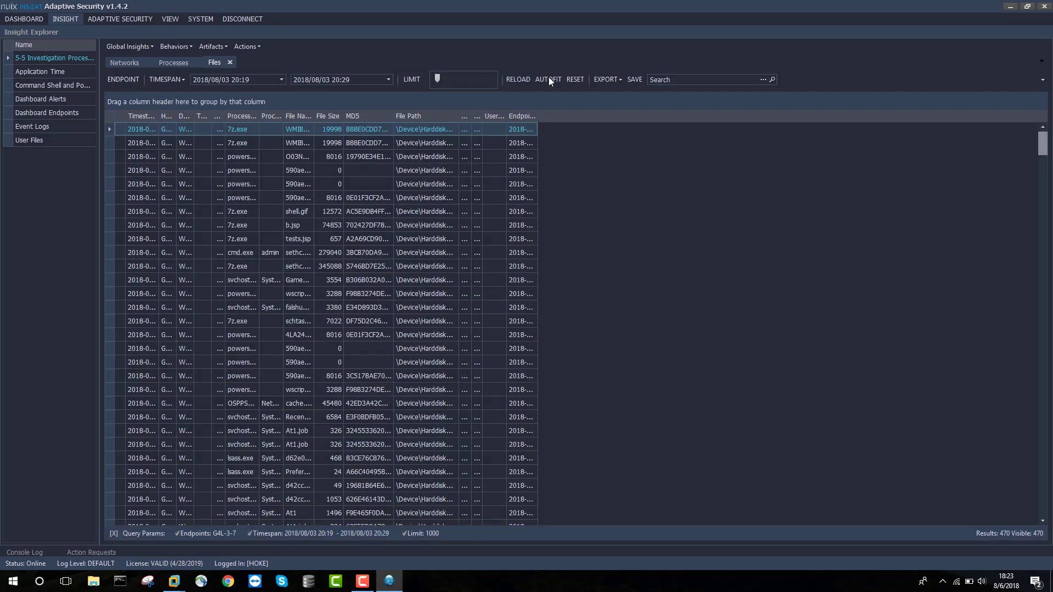
left_click(548, 79)
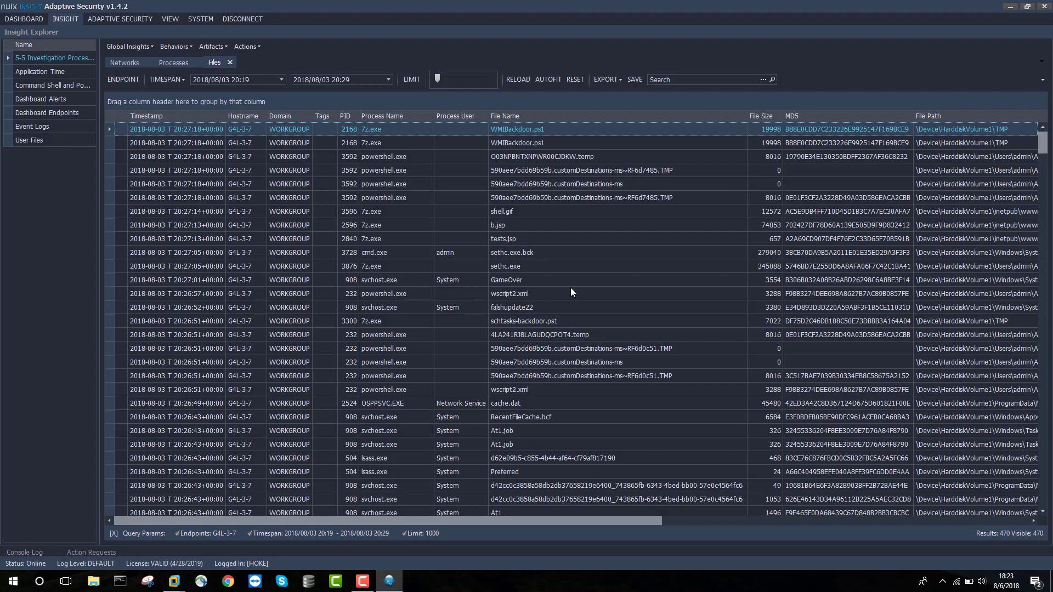
left_click_drag(614, 519, 554, 544)
- Group files by Process Name and expand the mim.exe, powershell.exe and procdump64.exe groups
left_click_drag(389, 106, 438, 110)
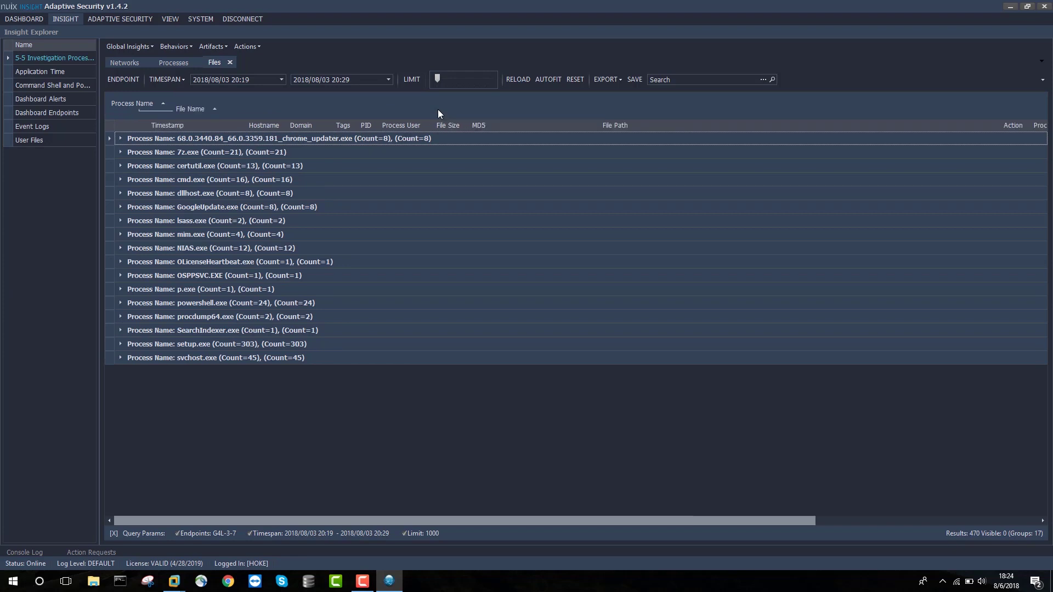
left_click(121, 235)
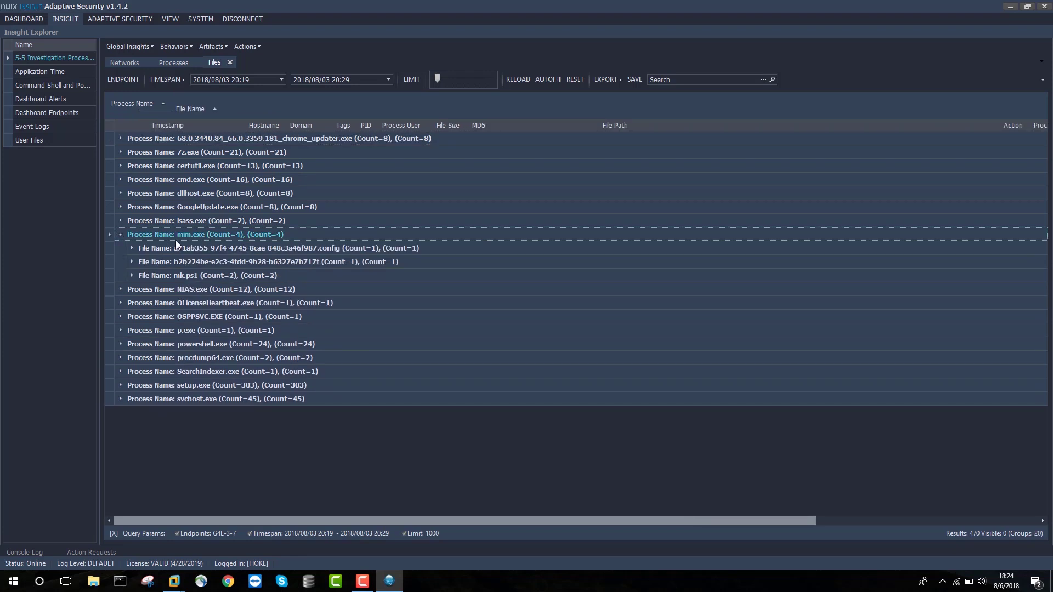
left_click(187, 276)
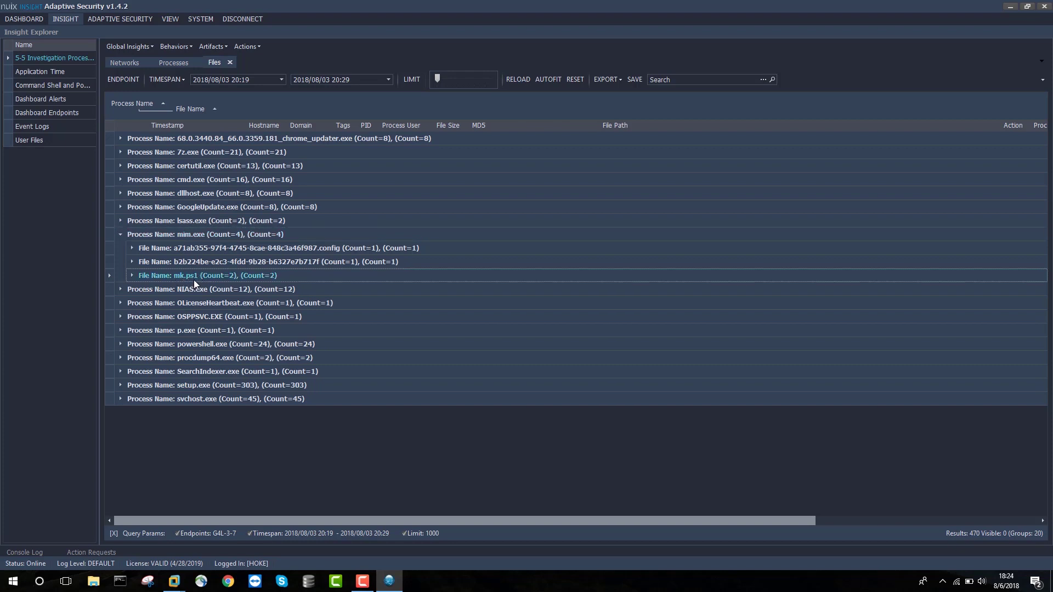
left_click(120, 344)
left_click(185, 384)
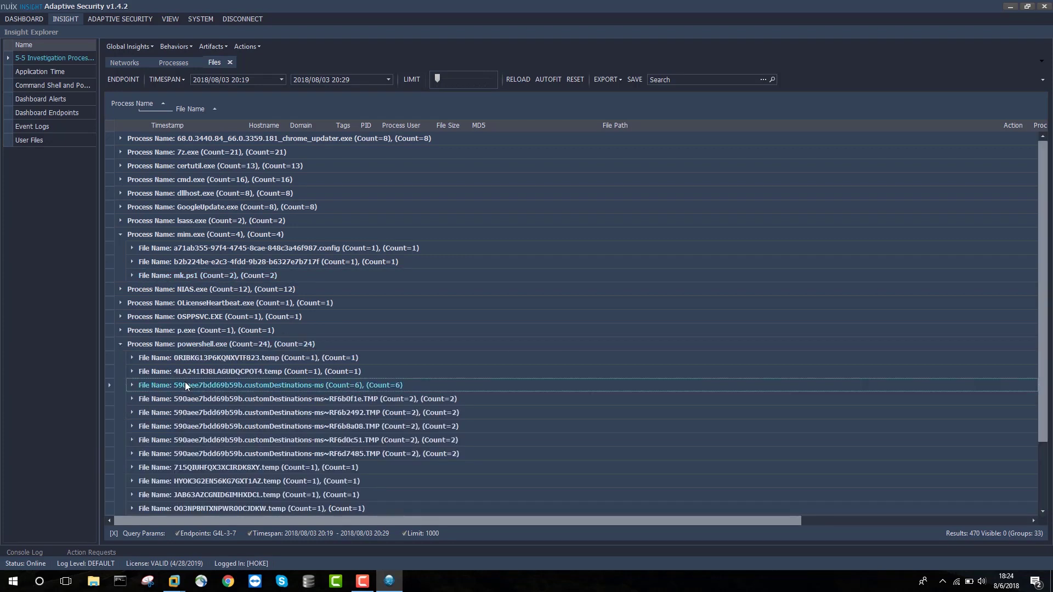
scroll(186, 384, "down", 2)
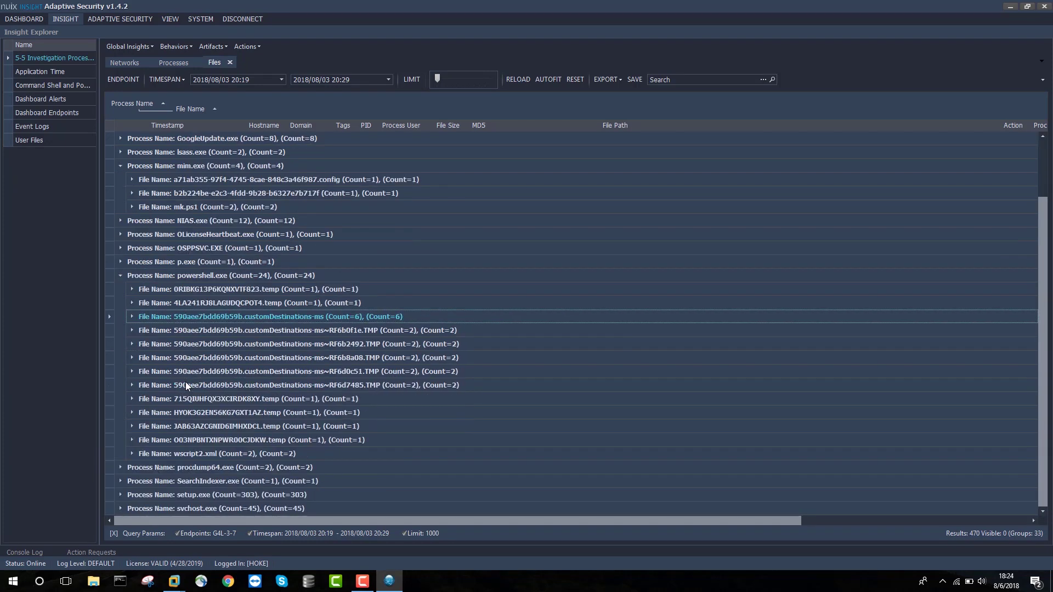
left_click(209, 453)
left_click(121, 468)
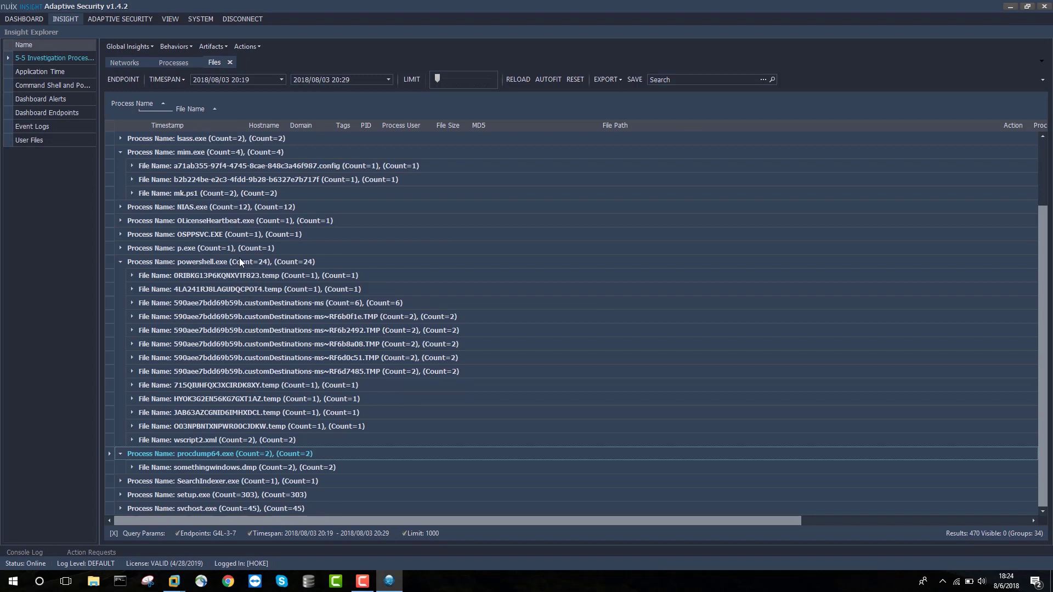
- Return to the Dashboard and bring up the G4L-3-7 VM console in VMware Workstation
left_click(26, 18)
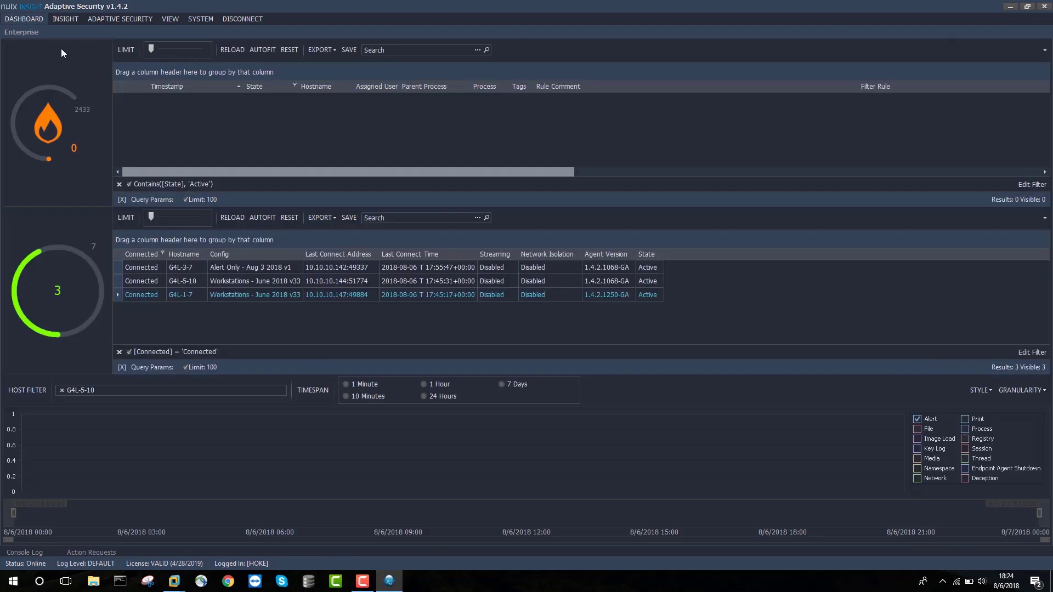
mouse_move(174, 581)
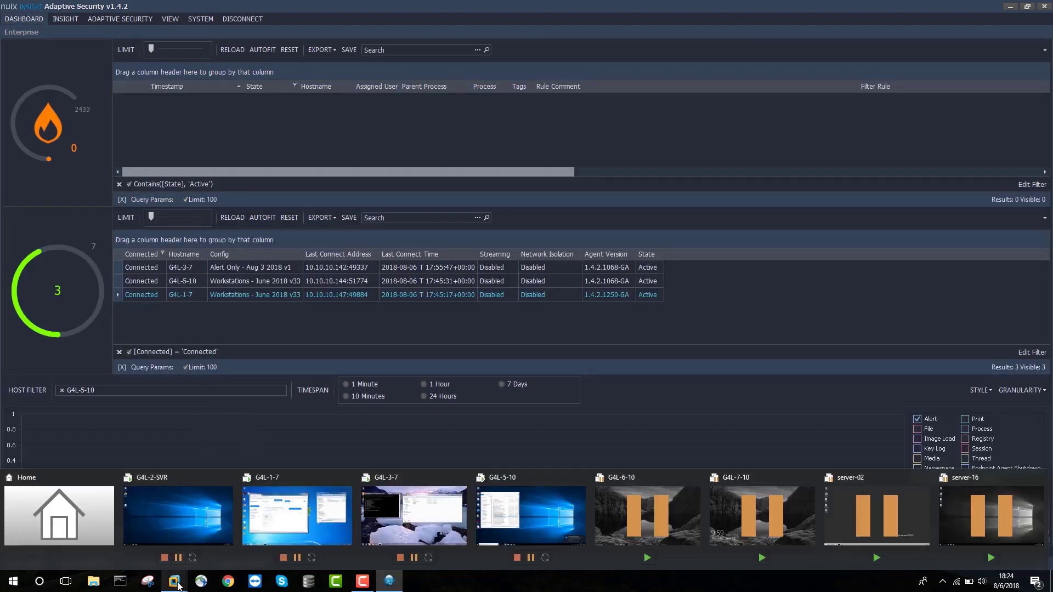
left_click(431, 523)
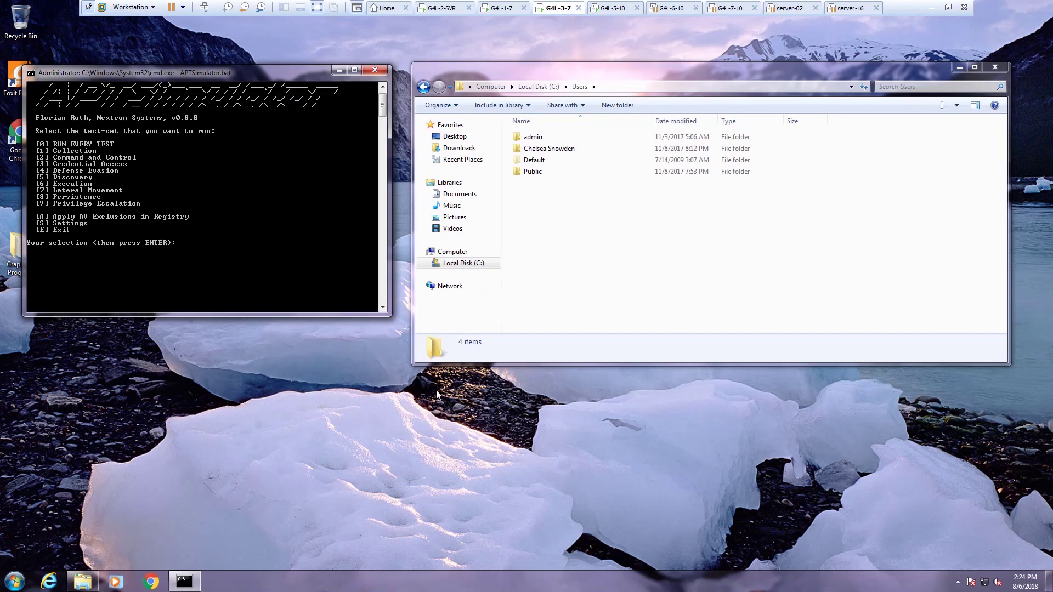
scroll(228, 201, "up", 1)
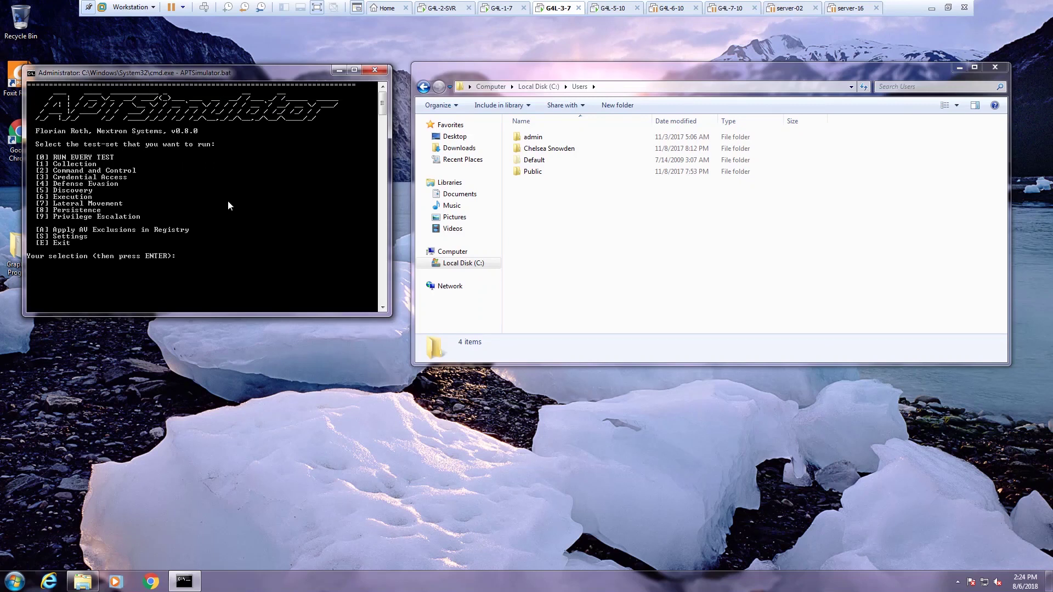
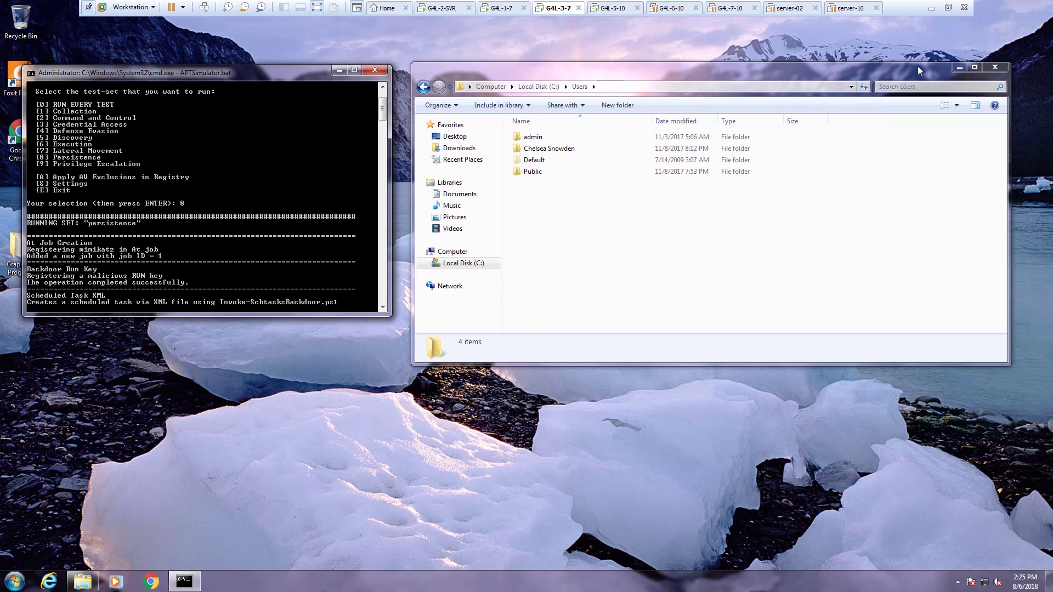
- Minimize the VMware virtual machine and reload the host dashboard's active alerts list
left_click(933, 9)
left_click(225, 51)
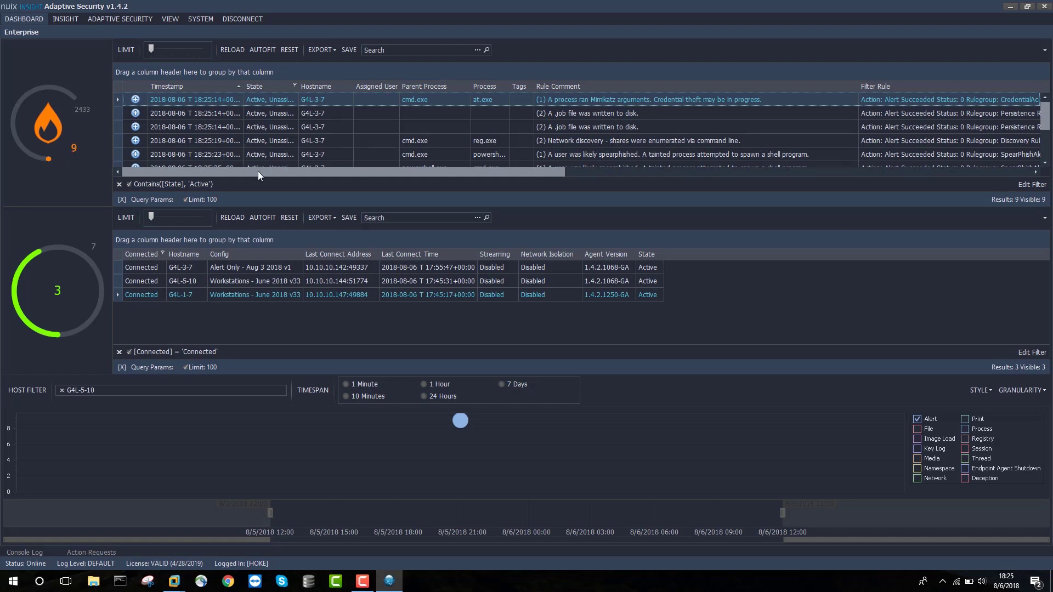
- Review the .job file, spearphishing and PowerShell alerts, select the schtasks.exe alert, and autofit the columns
left_click_drag(258, 172, 299, 176)
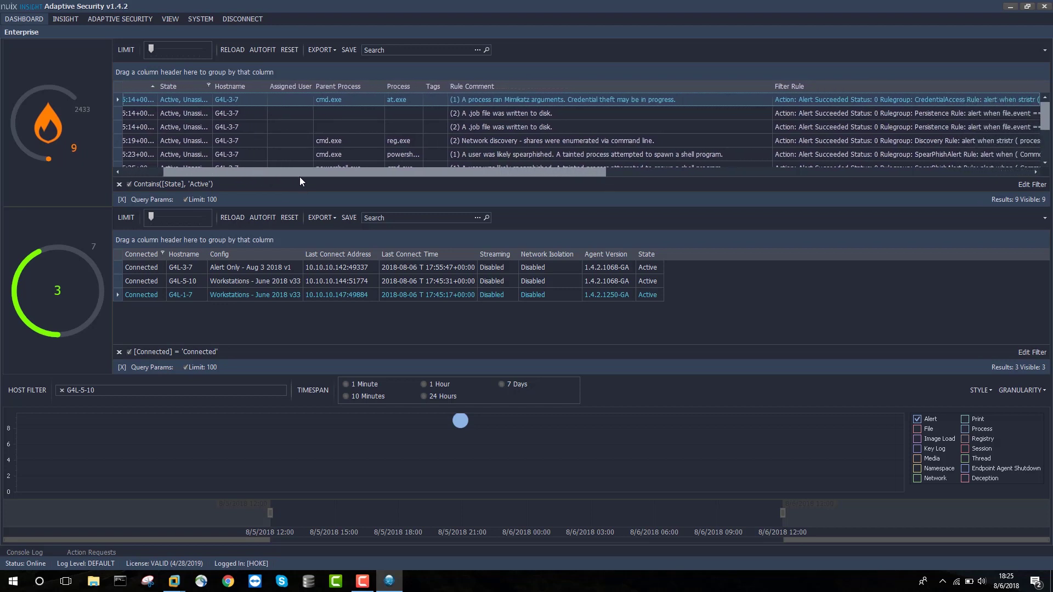
left_click_drag(300, 177, 333, 175)
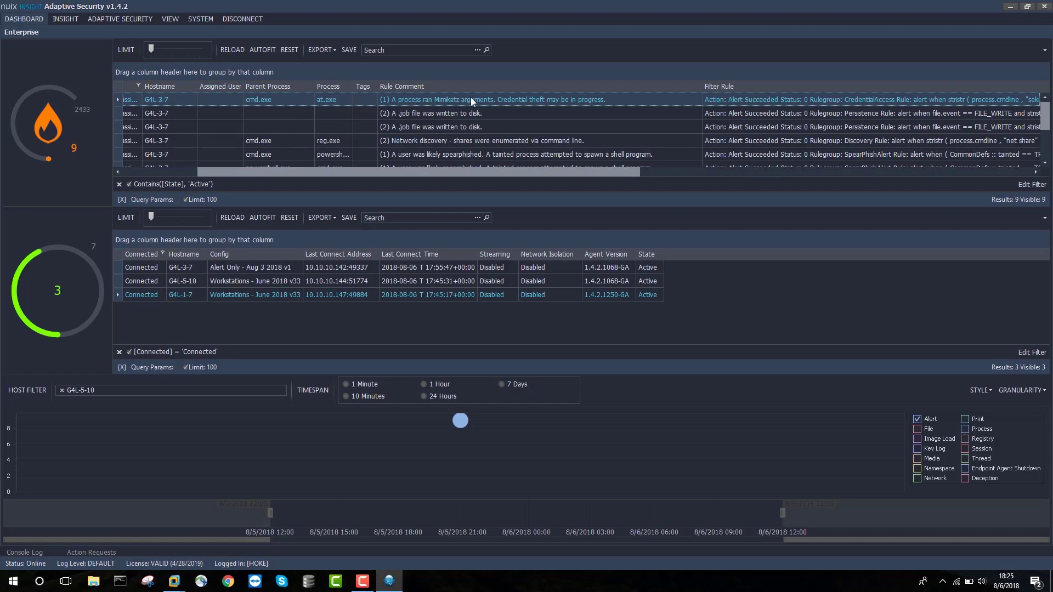
left_click(509, 113)
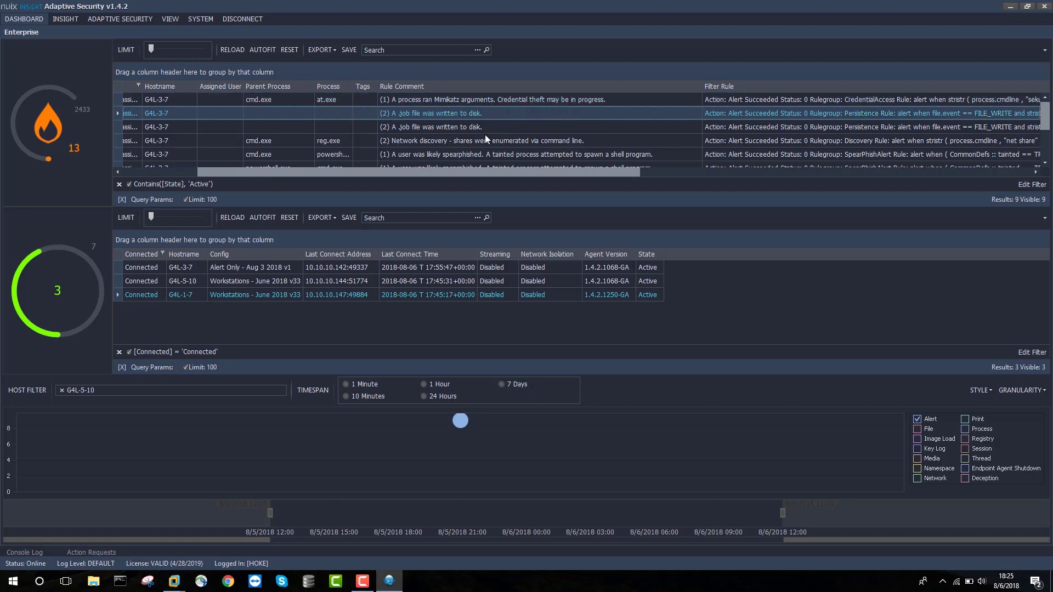
scroll(487, 135, "down", 3)
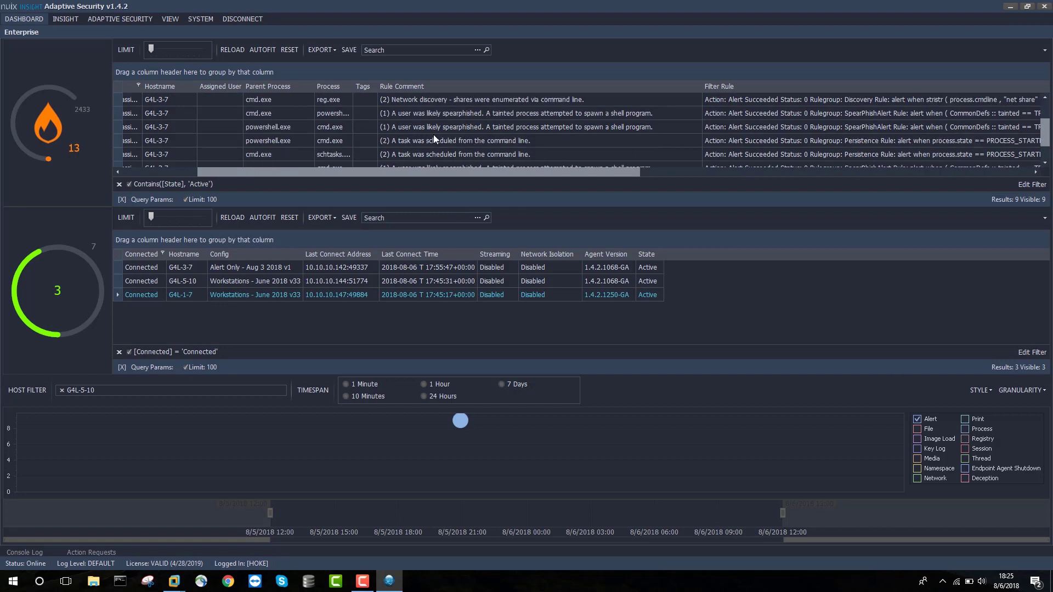
left_click(434, 127)
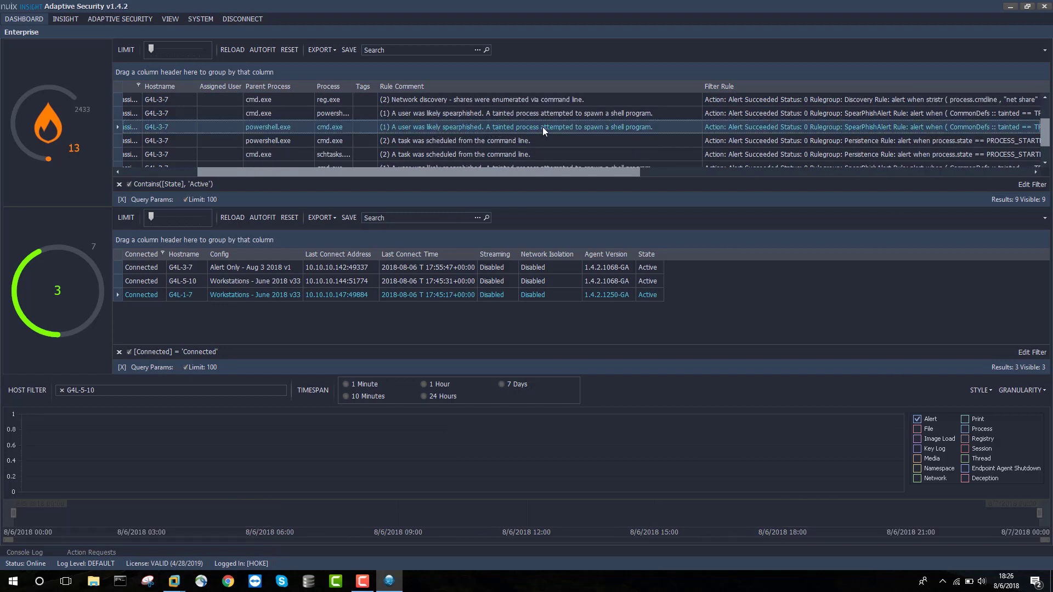
scroll(537, 130, "down", 1)
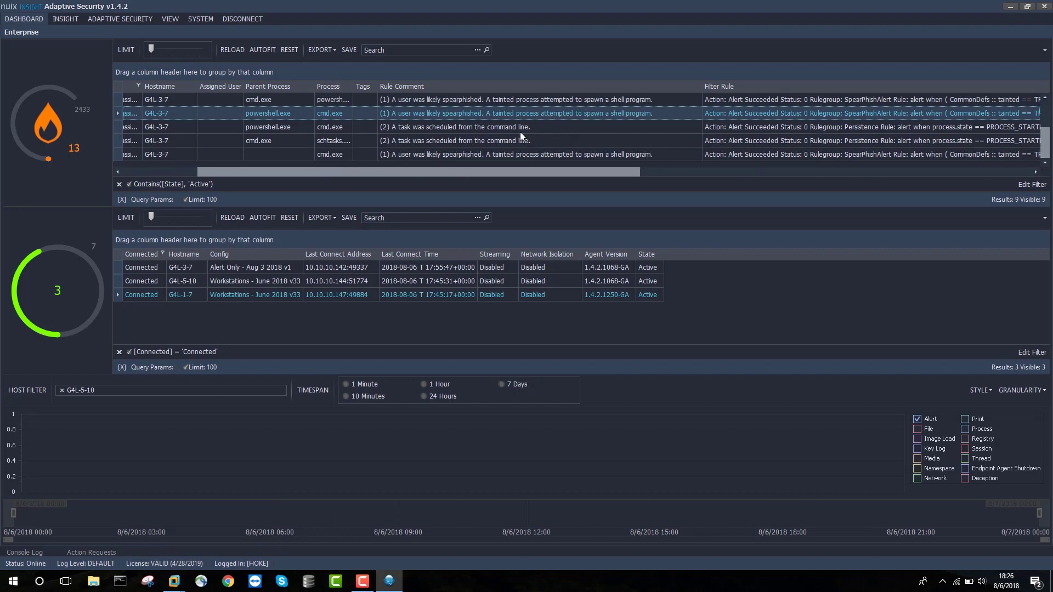
left_click(440, 128)
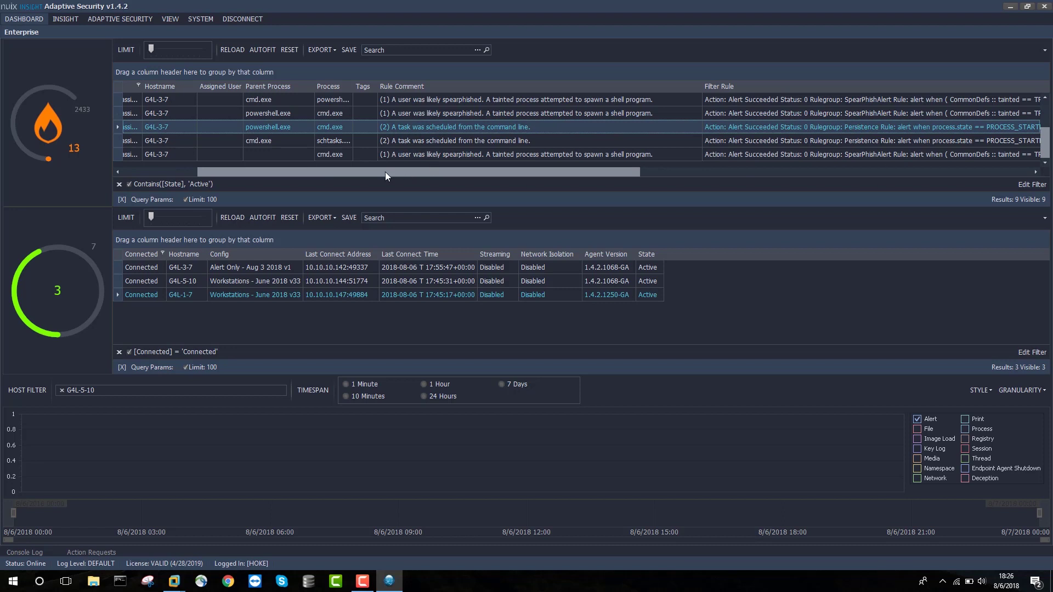
left_click(341, 141)
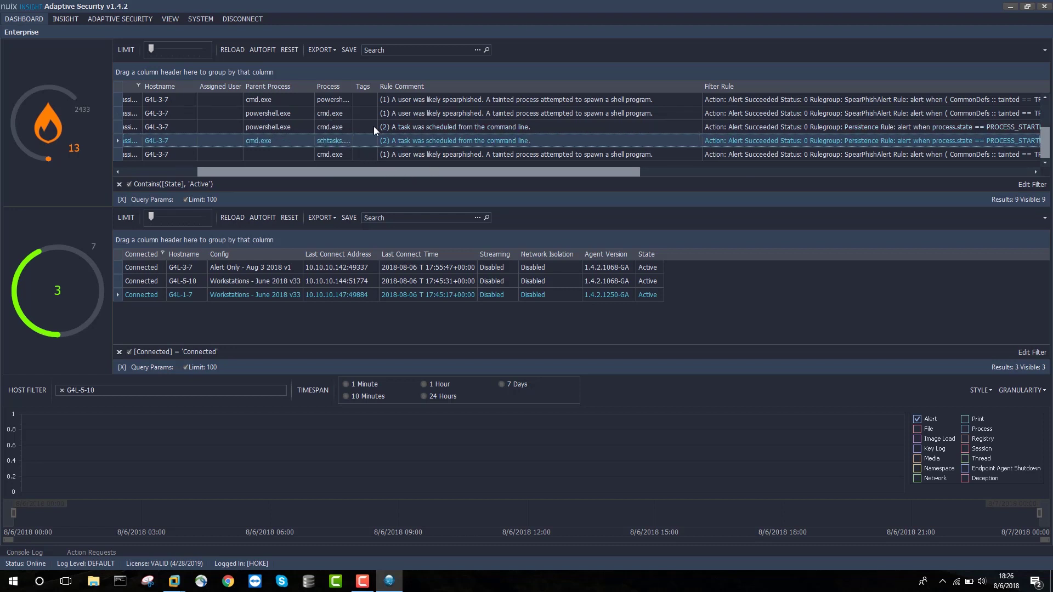
left_click(267, 48)
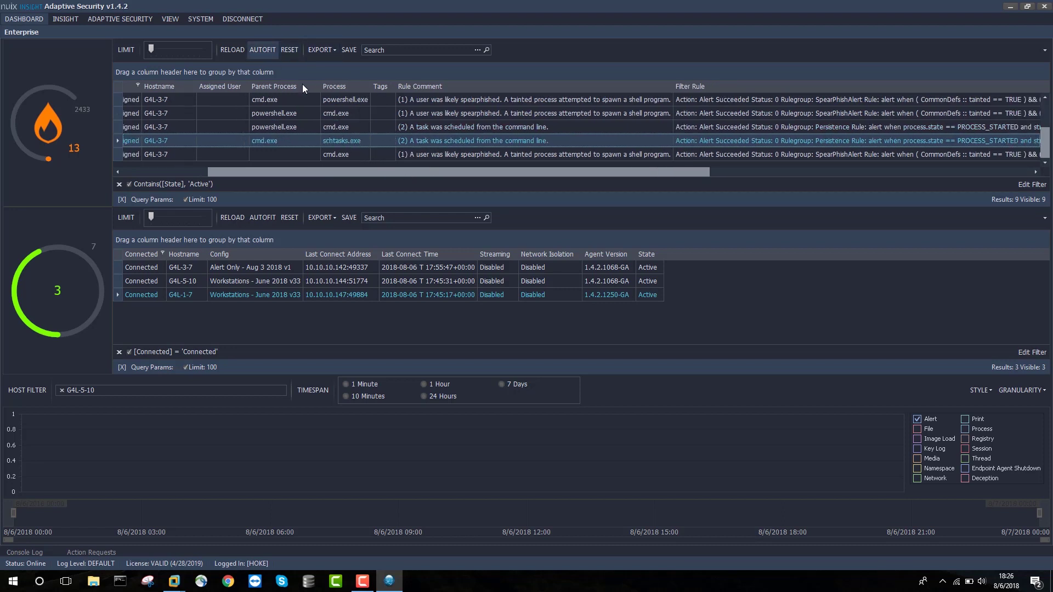
- Open the Triage > Insights > Processes view for the schtasks alert
right_click(338, 143)
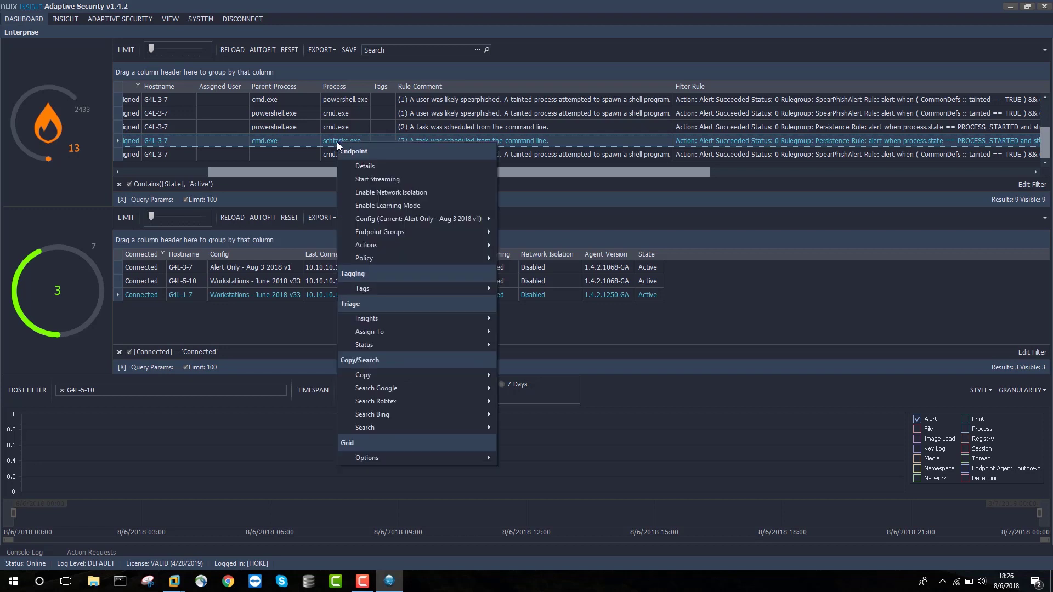
mouse_move(371, 318)
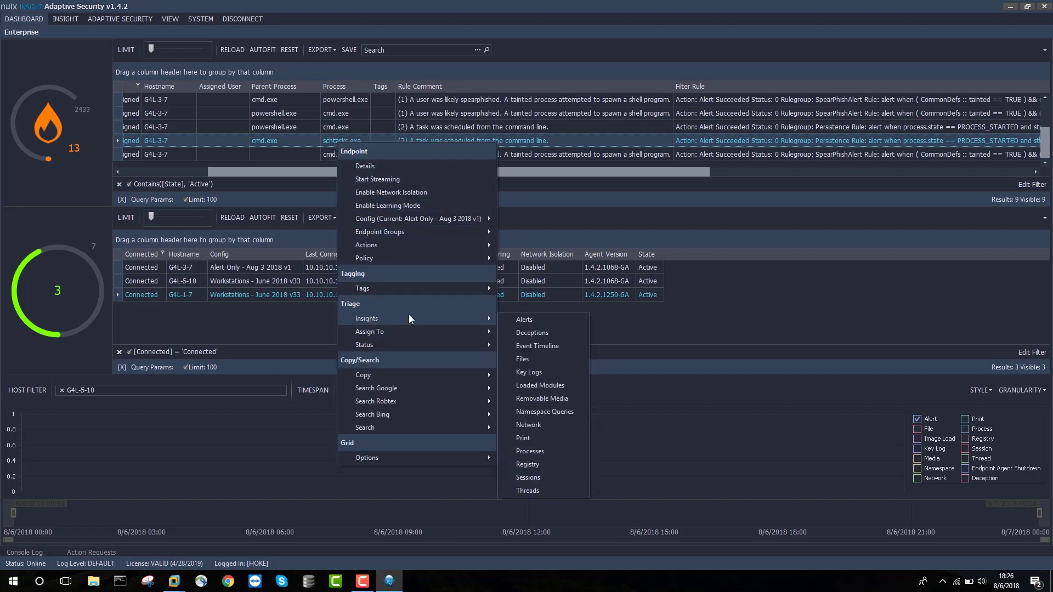
left_click(548, 452)
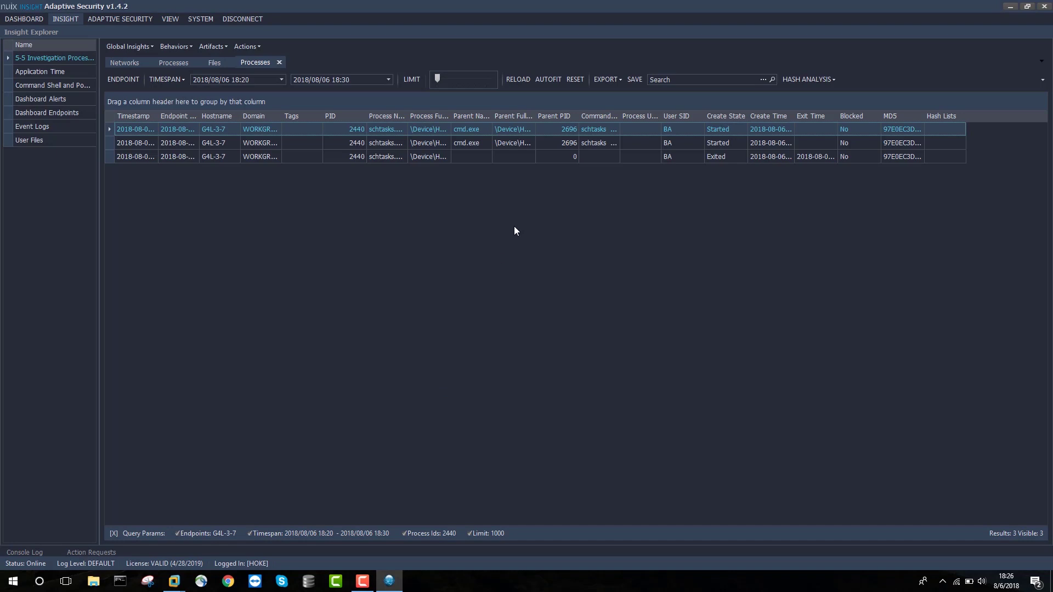
- Autofit the process table, move Parent Name beside PID, and scroll to Command Line
left_click(548, 80)
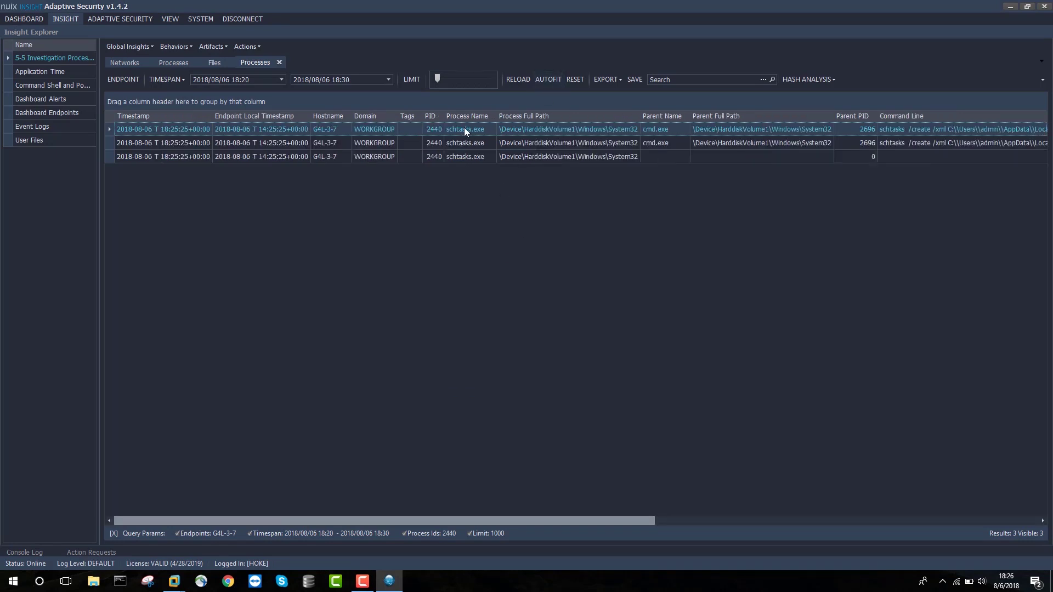
left_click_drag(467, 127, 457, 140)
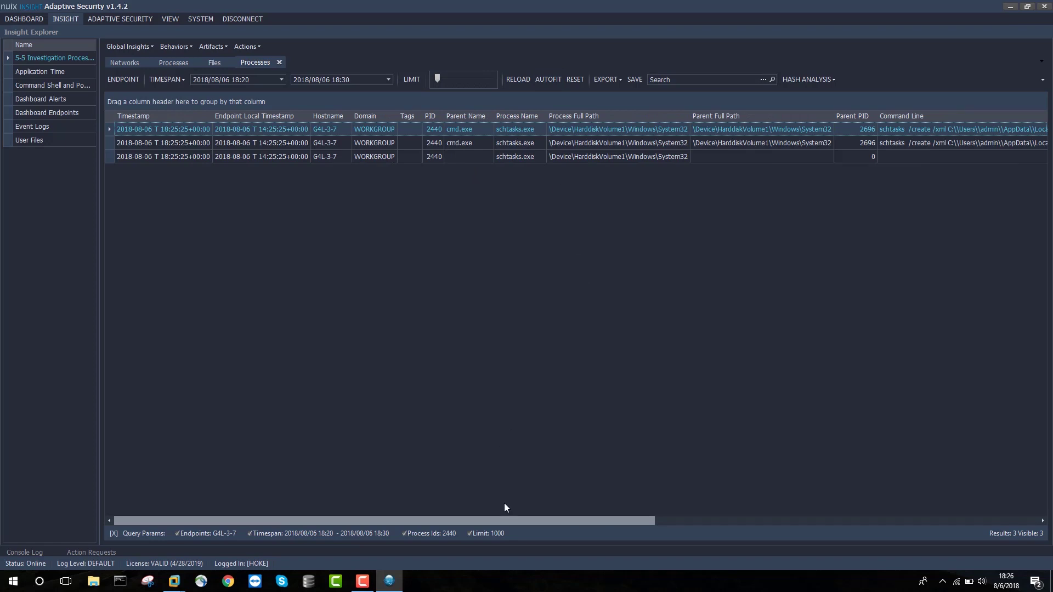
left_click_drag(498, 524, 736, 543)
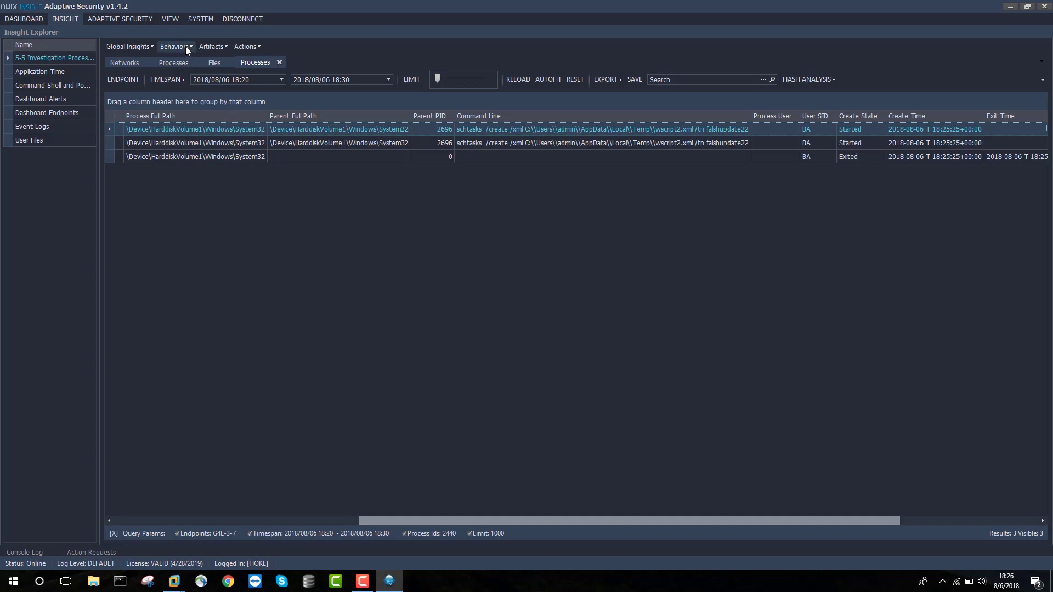
- Open the Triage > Insights > Files view for the schtasks process
right_click(296, 134)
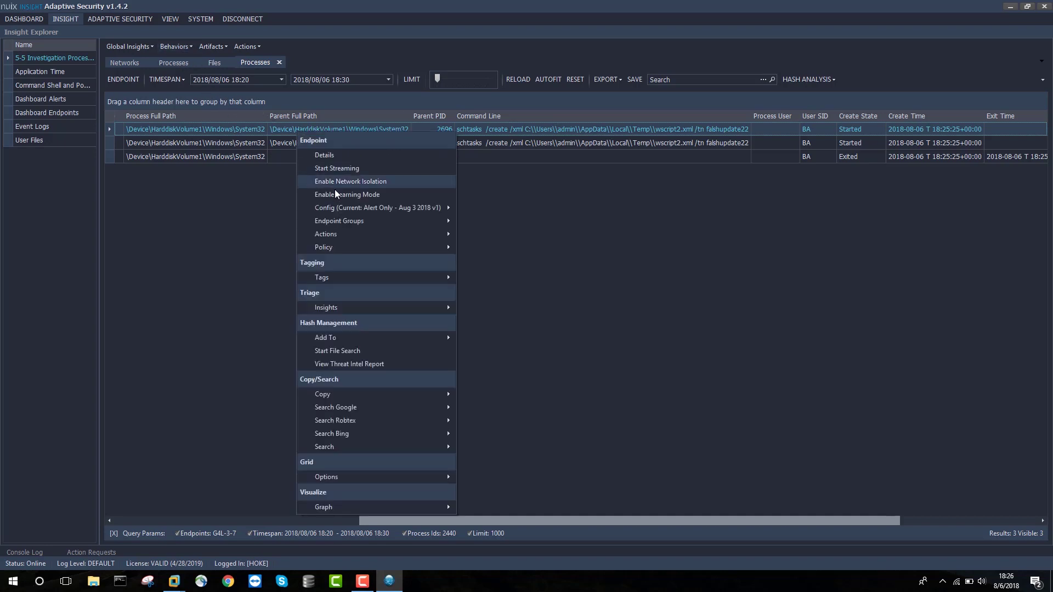
mouse_move(422, 311)
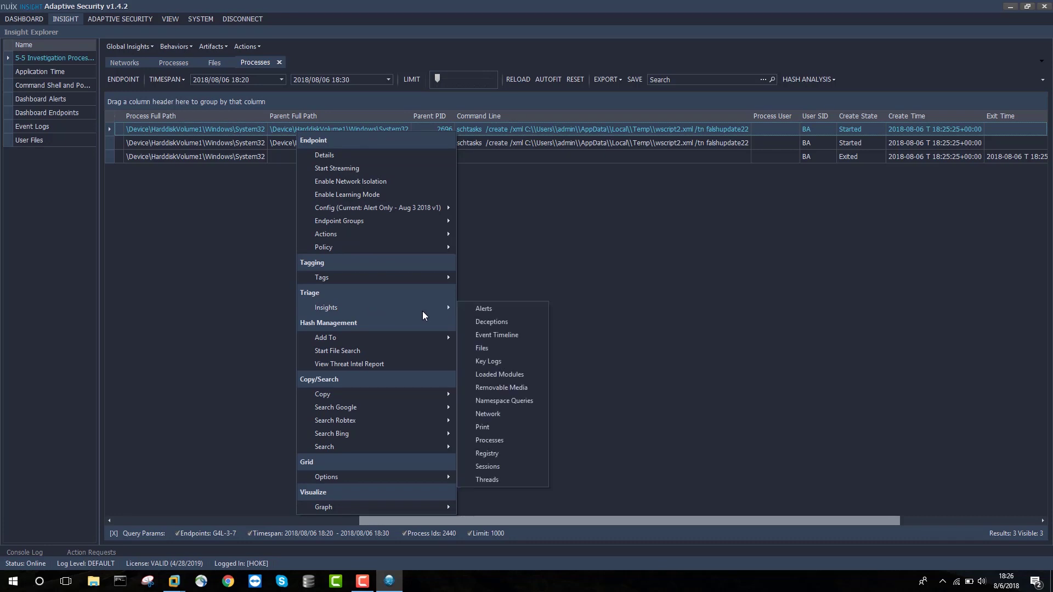
left_click(502, 348)
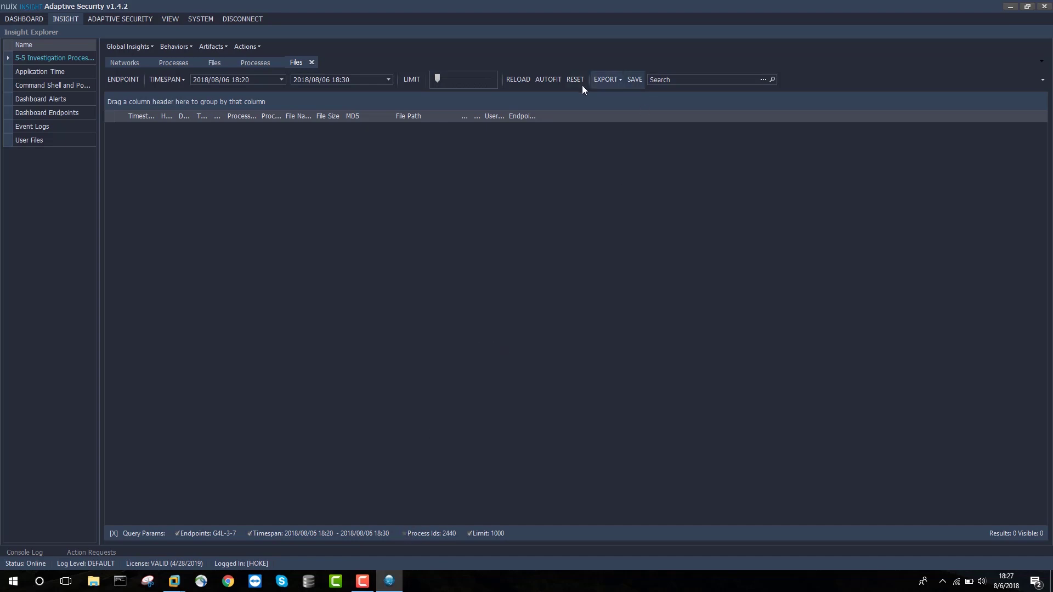
- Reload and autofit the file list, then search it for 'falsh'
left_click(514, 80)
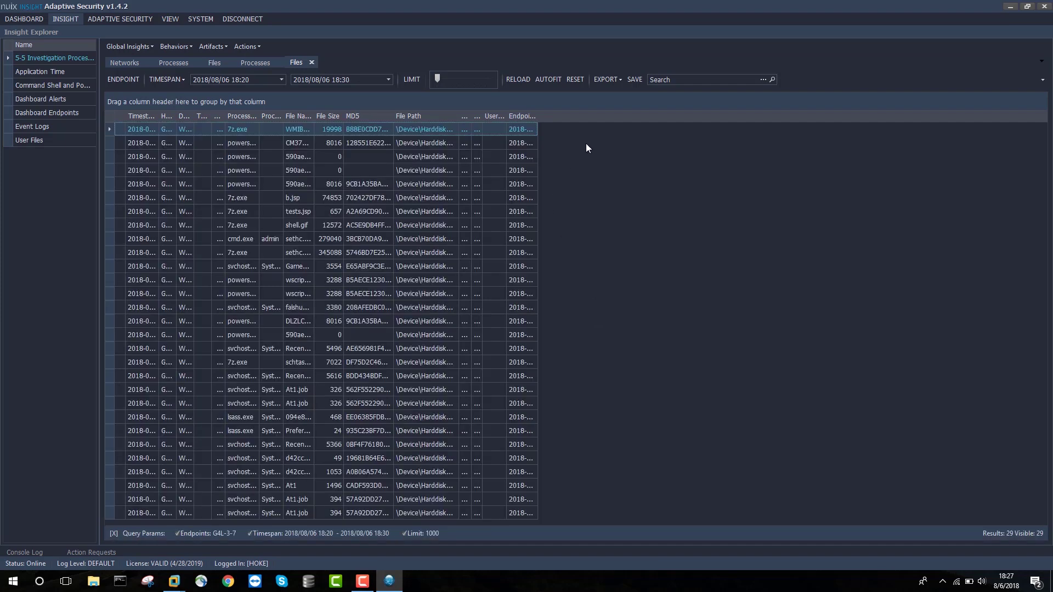
left_click(549, 80)
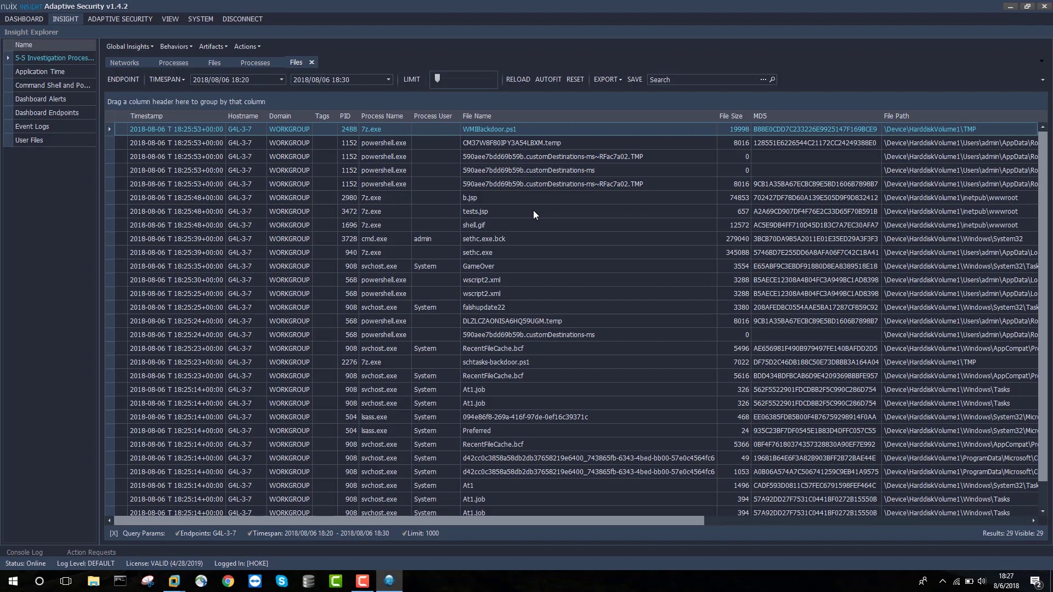
key("ctrl+f")
type("f")
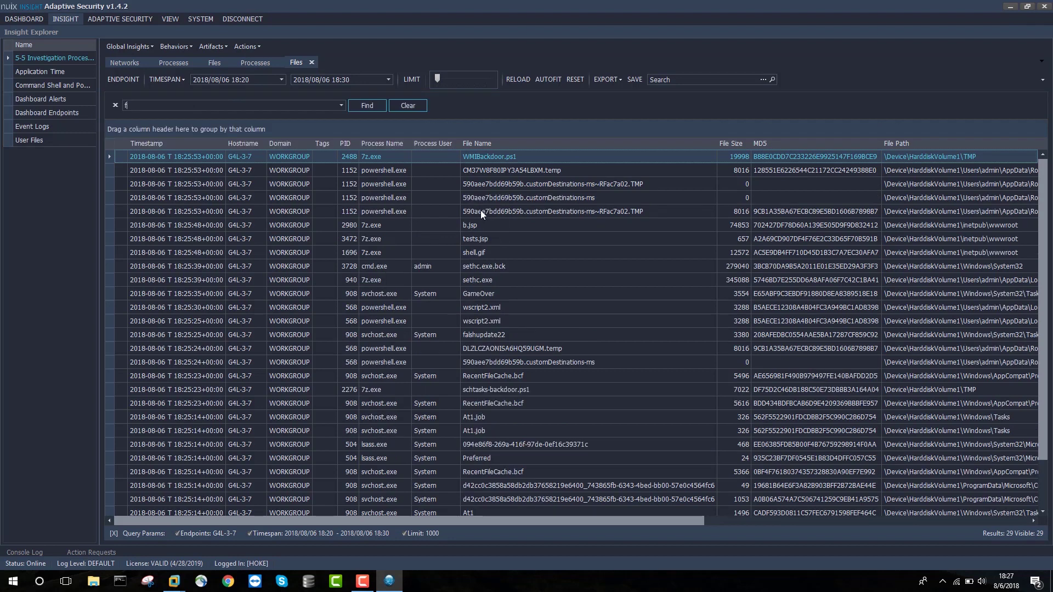
type("alsh")
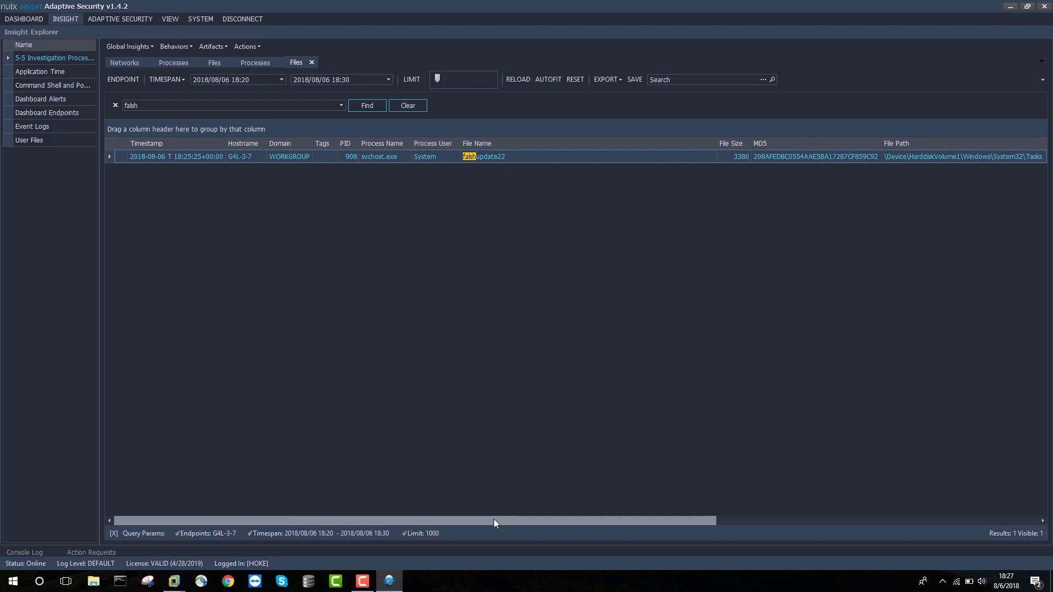
left_click_drag(494, 519, 590, 520)
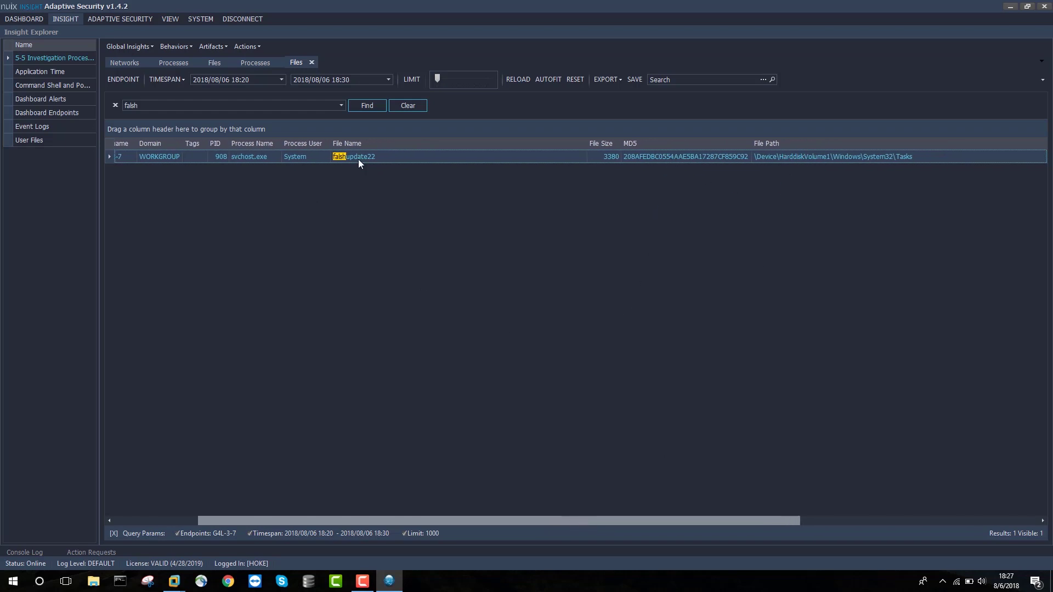
left_click_drag(283, 521, 180, 517)
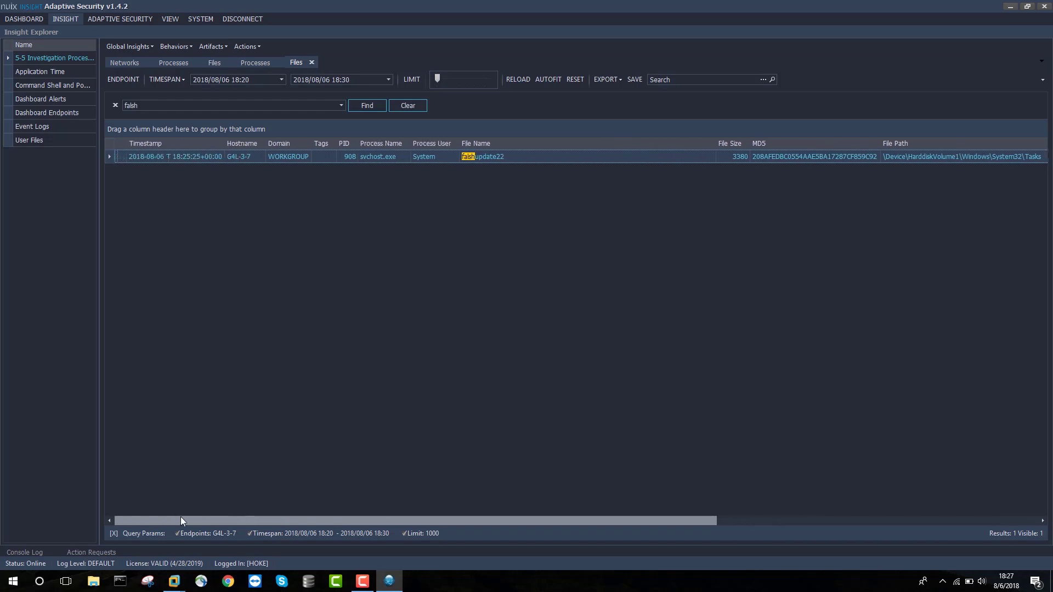
- Return to the dashboard, reload the 15 alerts, and review the spearphishing and schtasks.exe alerts
left_click(29, 19)
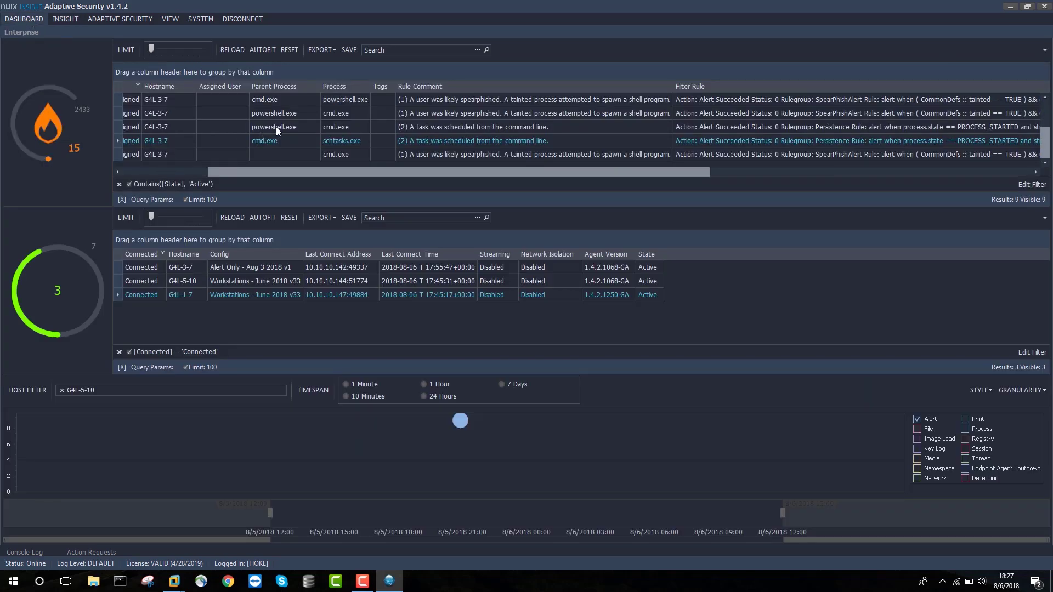
left_click(231, 49)
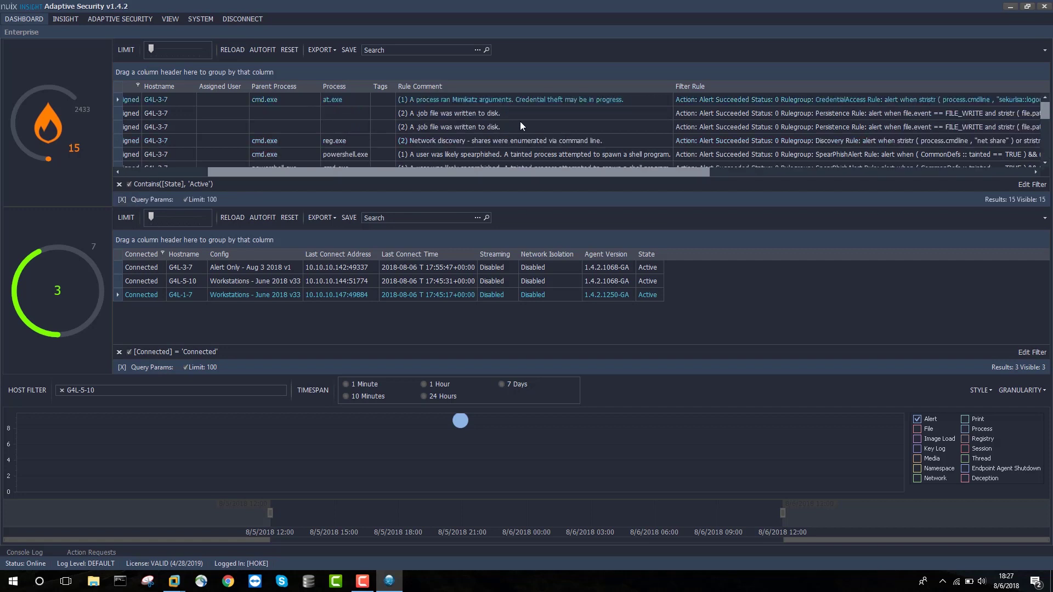
scroll(520, 121, "down", 5)
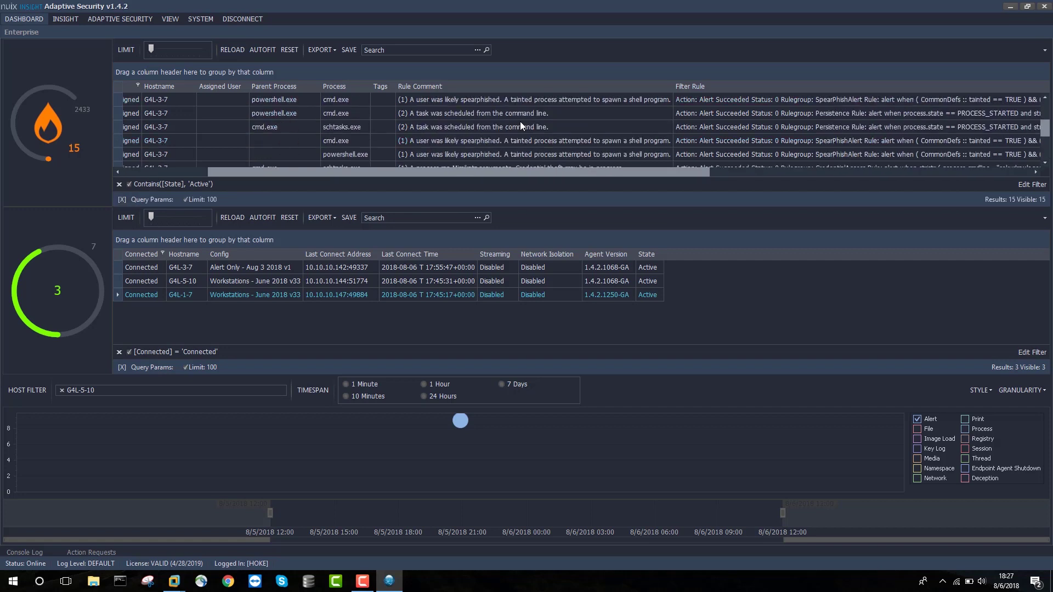
left_click(527, 141)
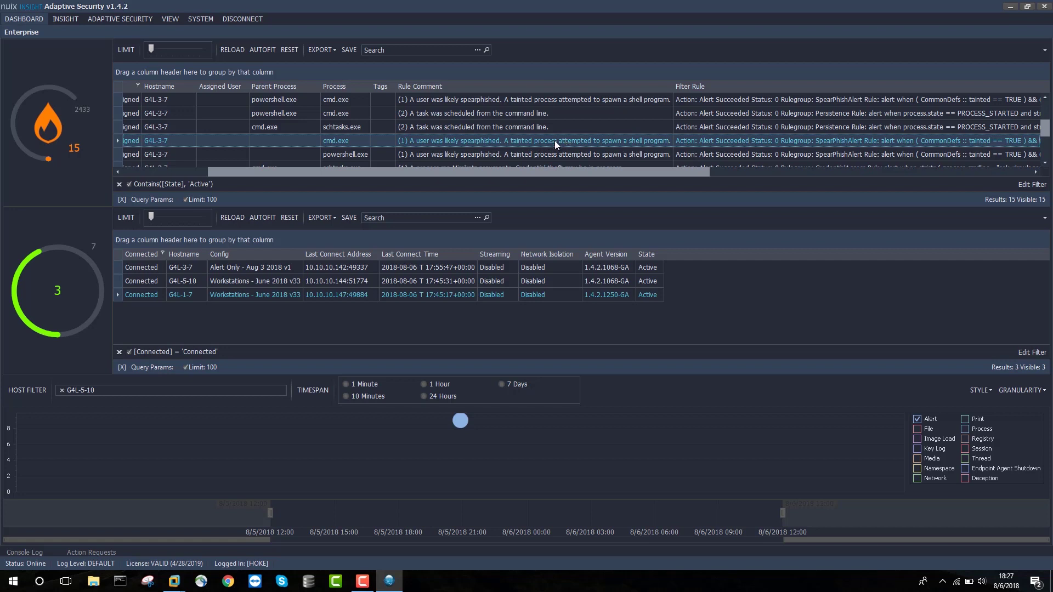
scroll(610, 143, "down", 2)
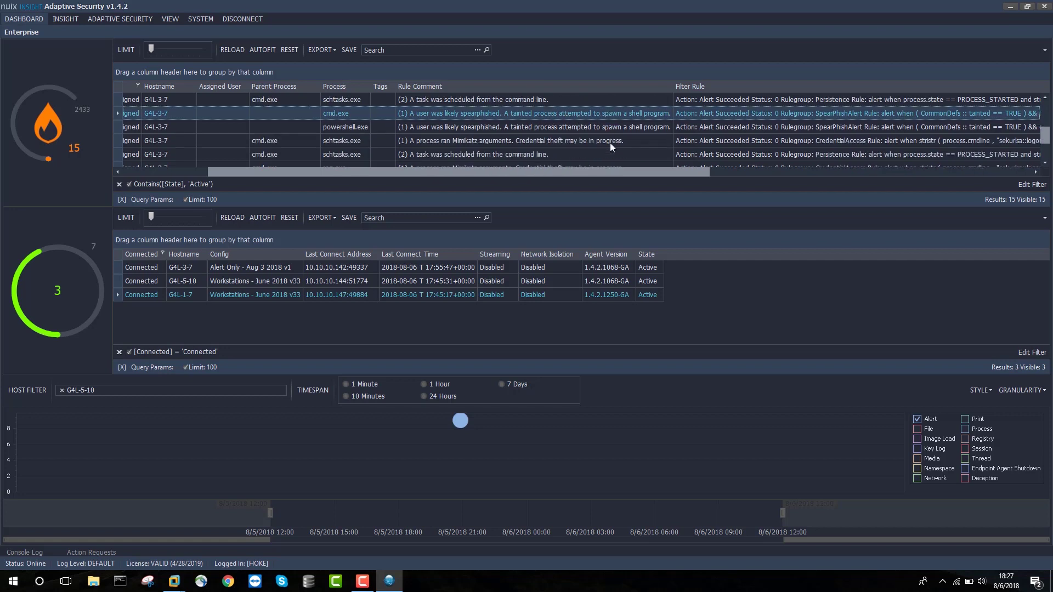
left_click(548, 153)
scroll(561, 148, "down", 1)
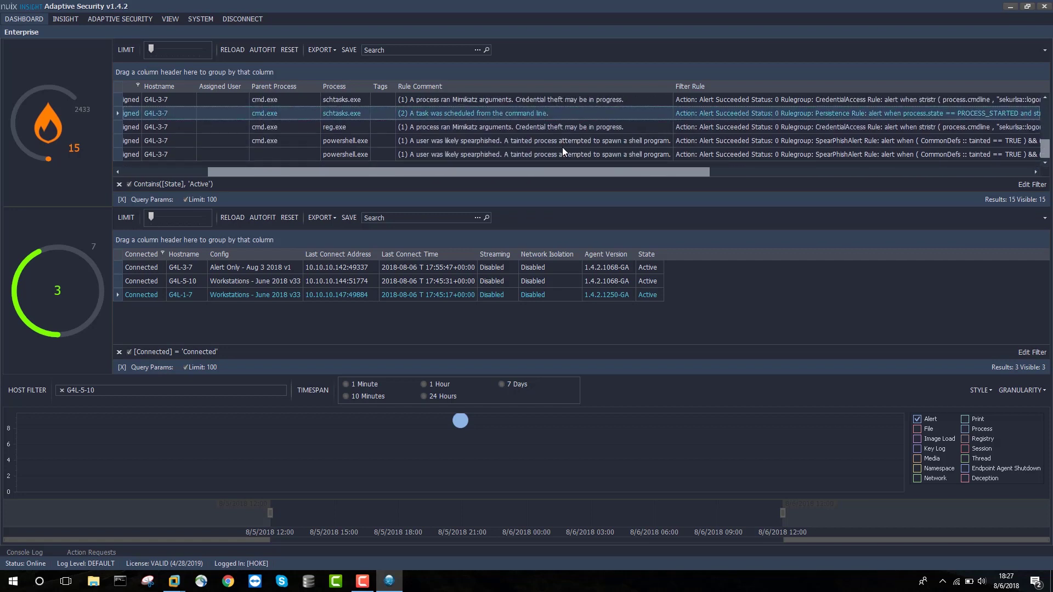
scroll(568, 126, "up", 3)
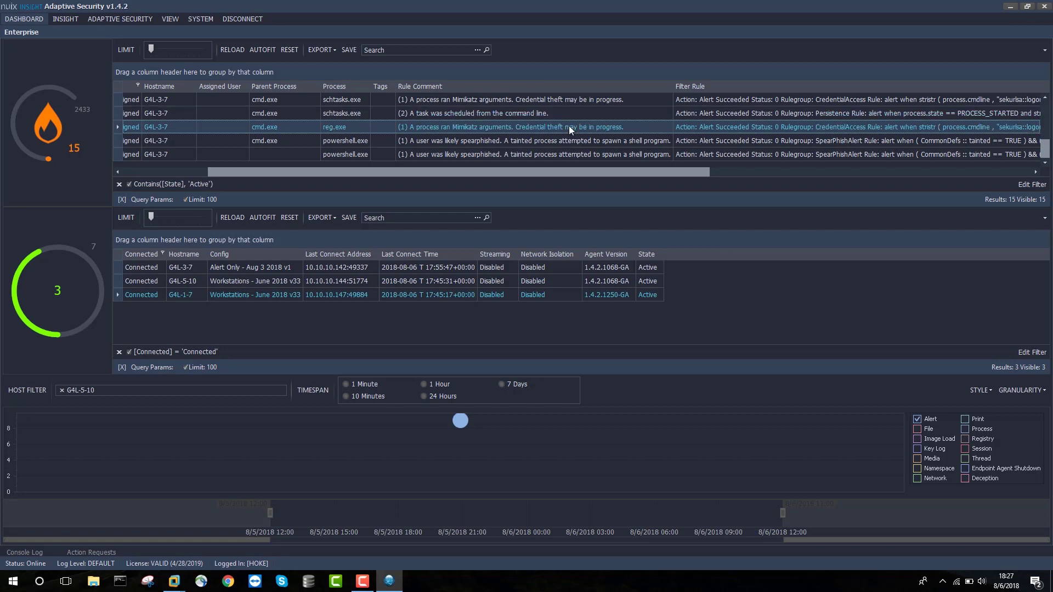
scroll(591, 134, "up", 1)
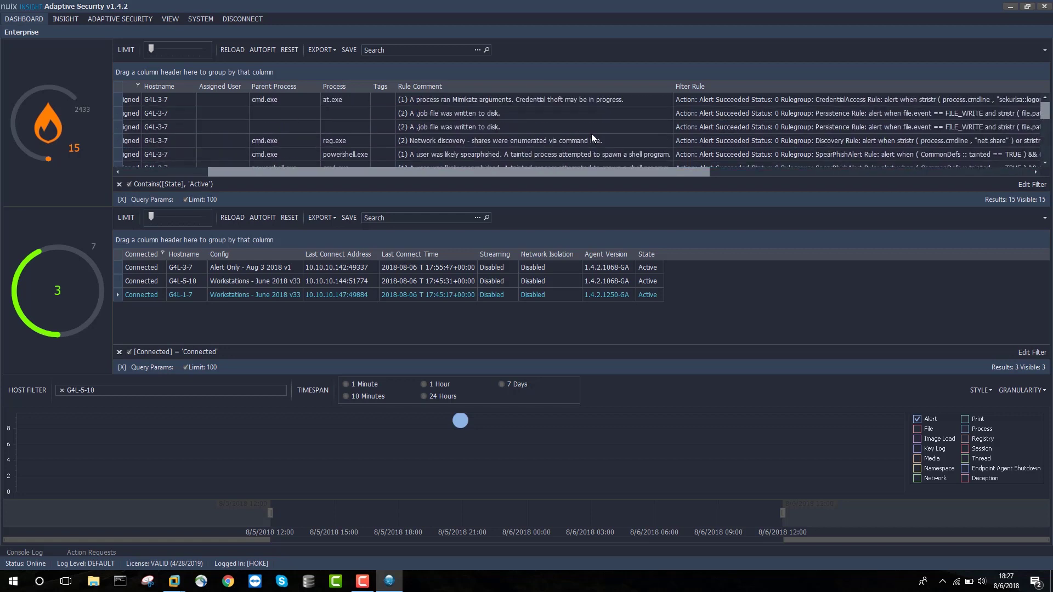